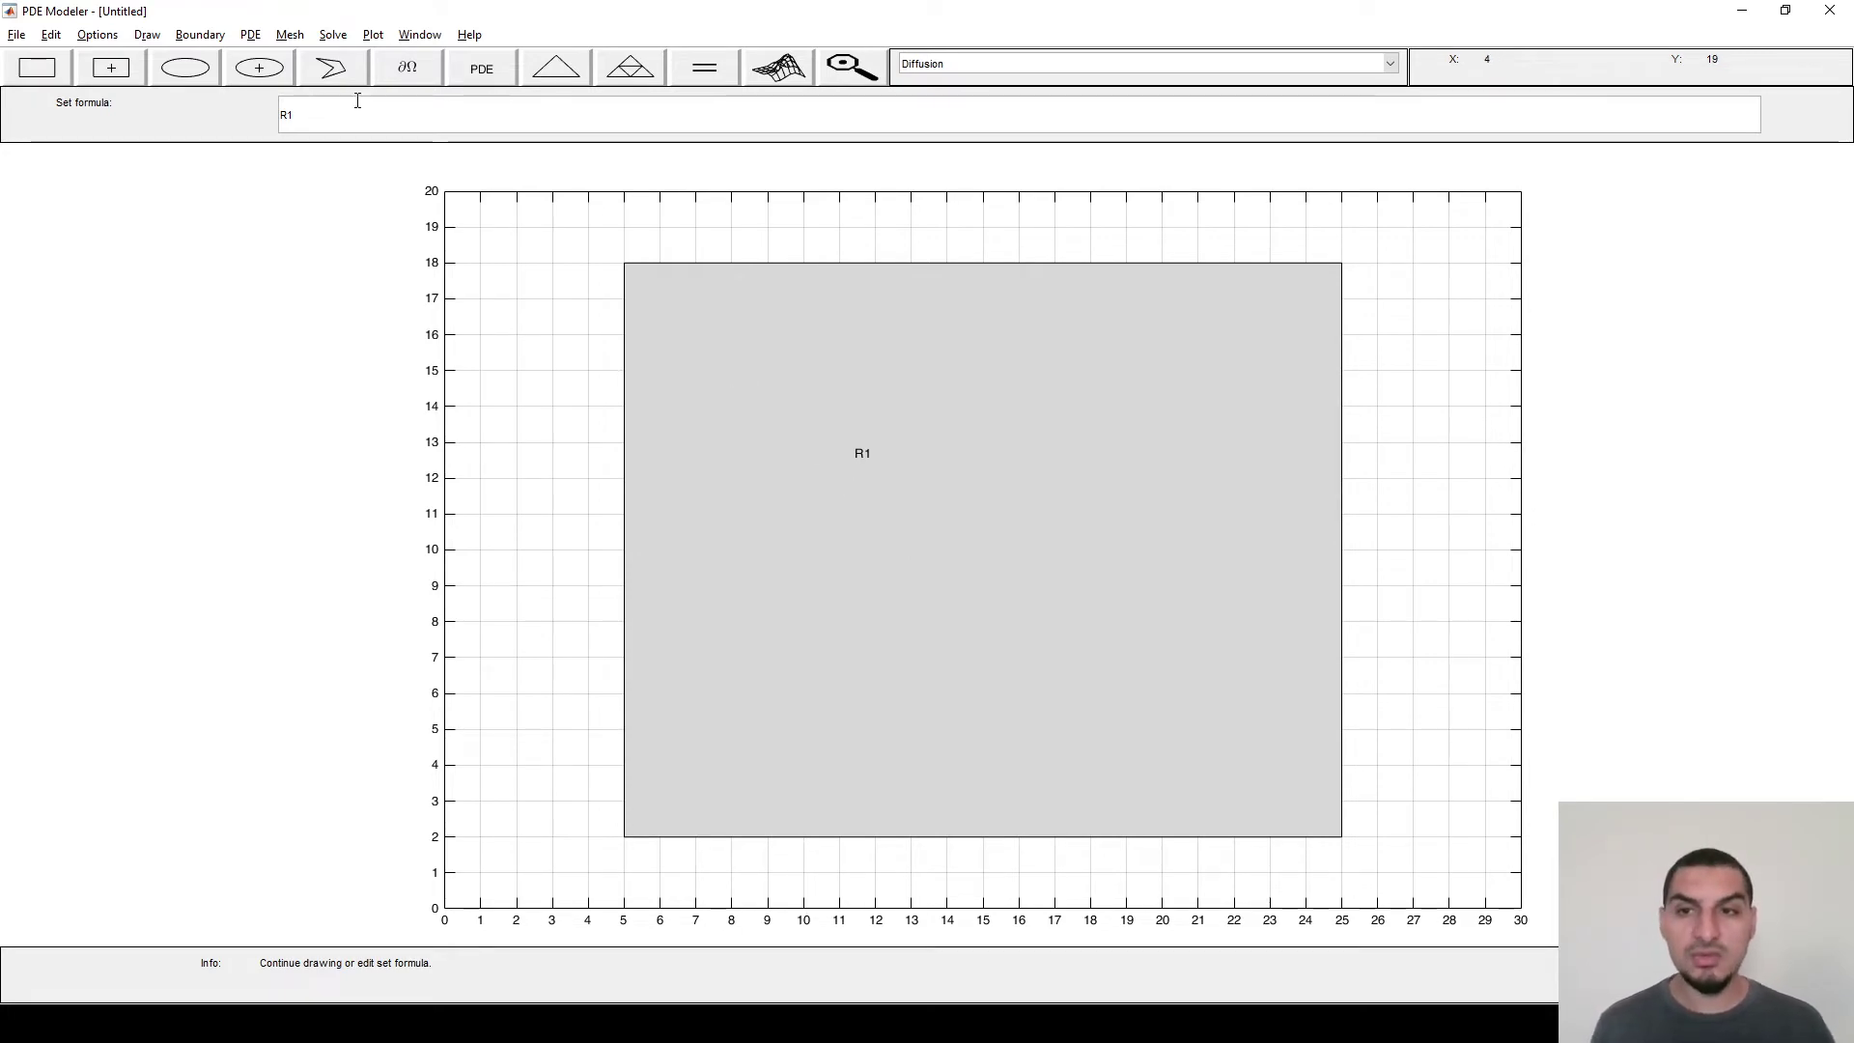
- Generate the initial triangular mesh on rectangle R1 and display its triangle quality plot
click(250, 35)
mouse_move(279, 37)
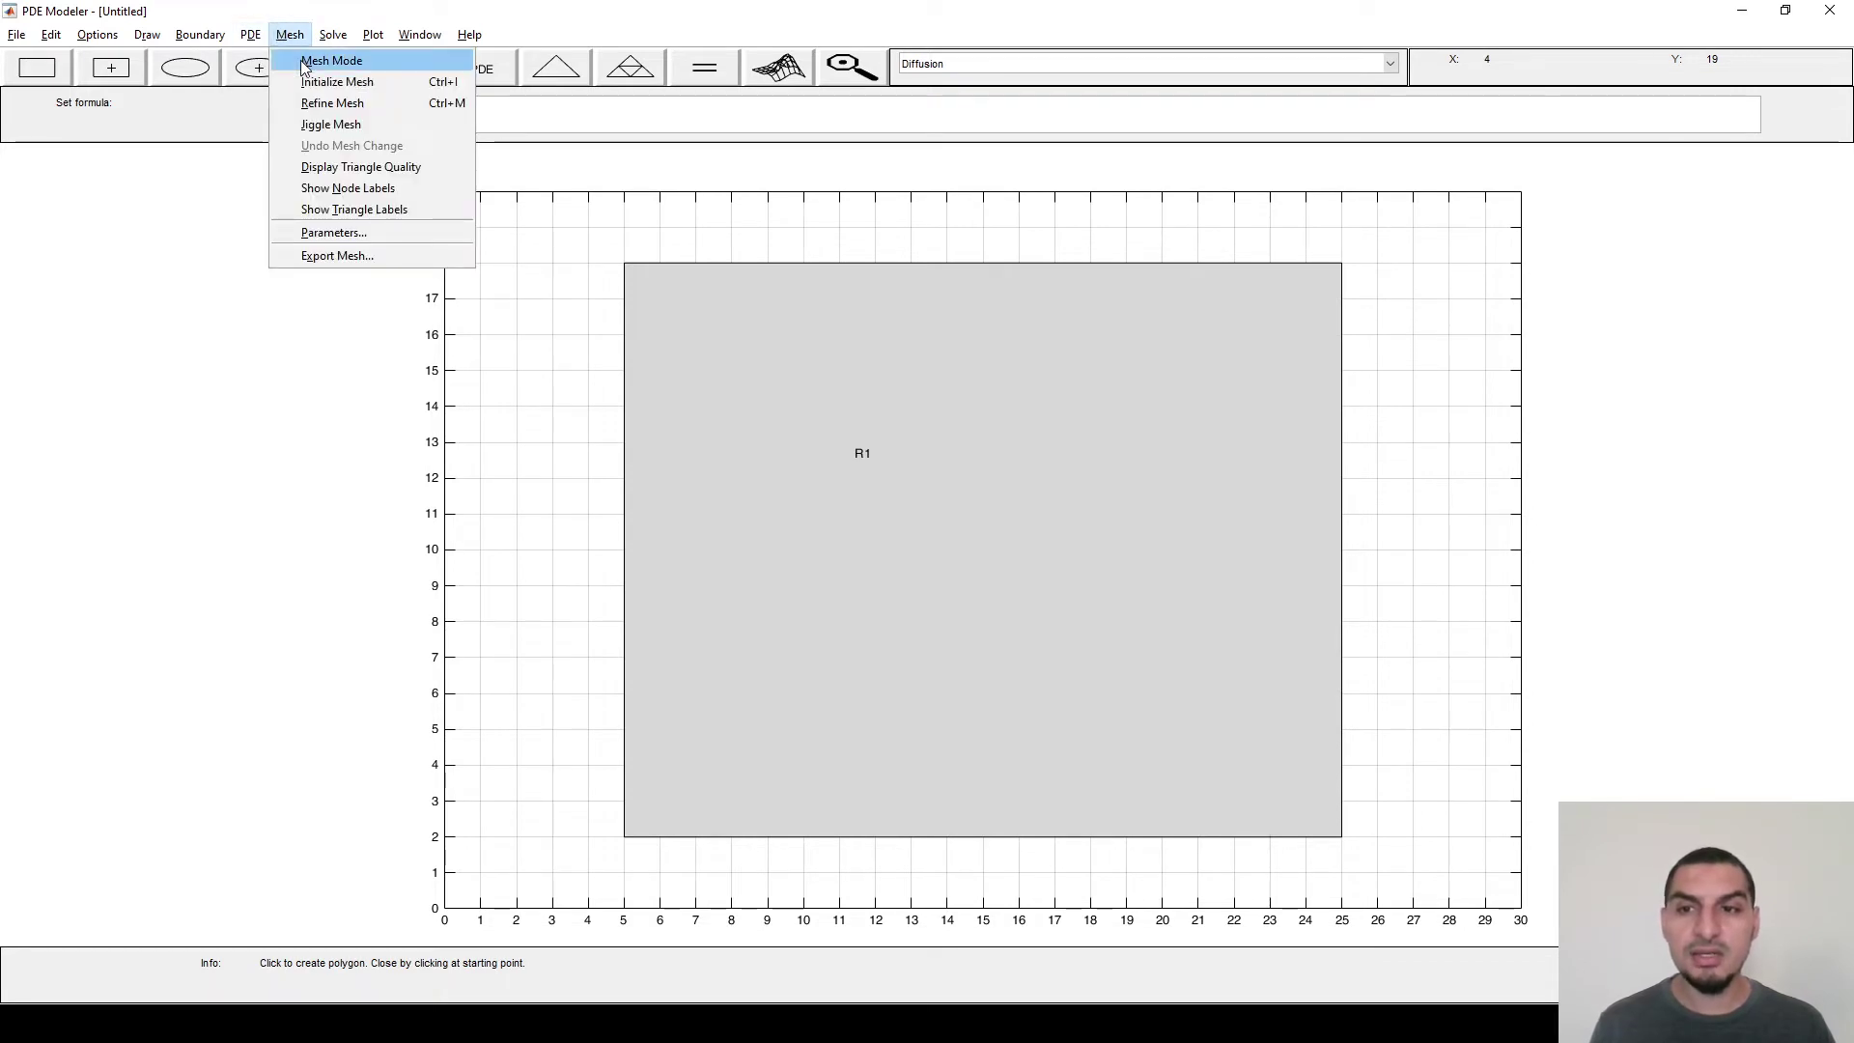
click(306, 67)
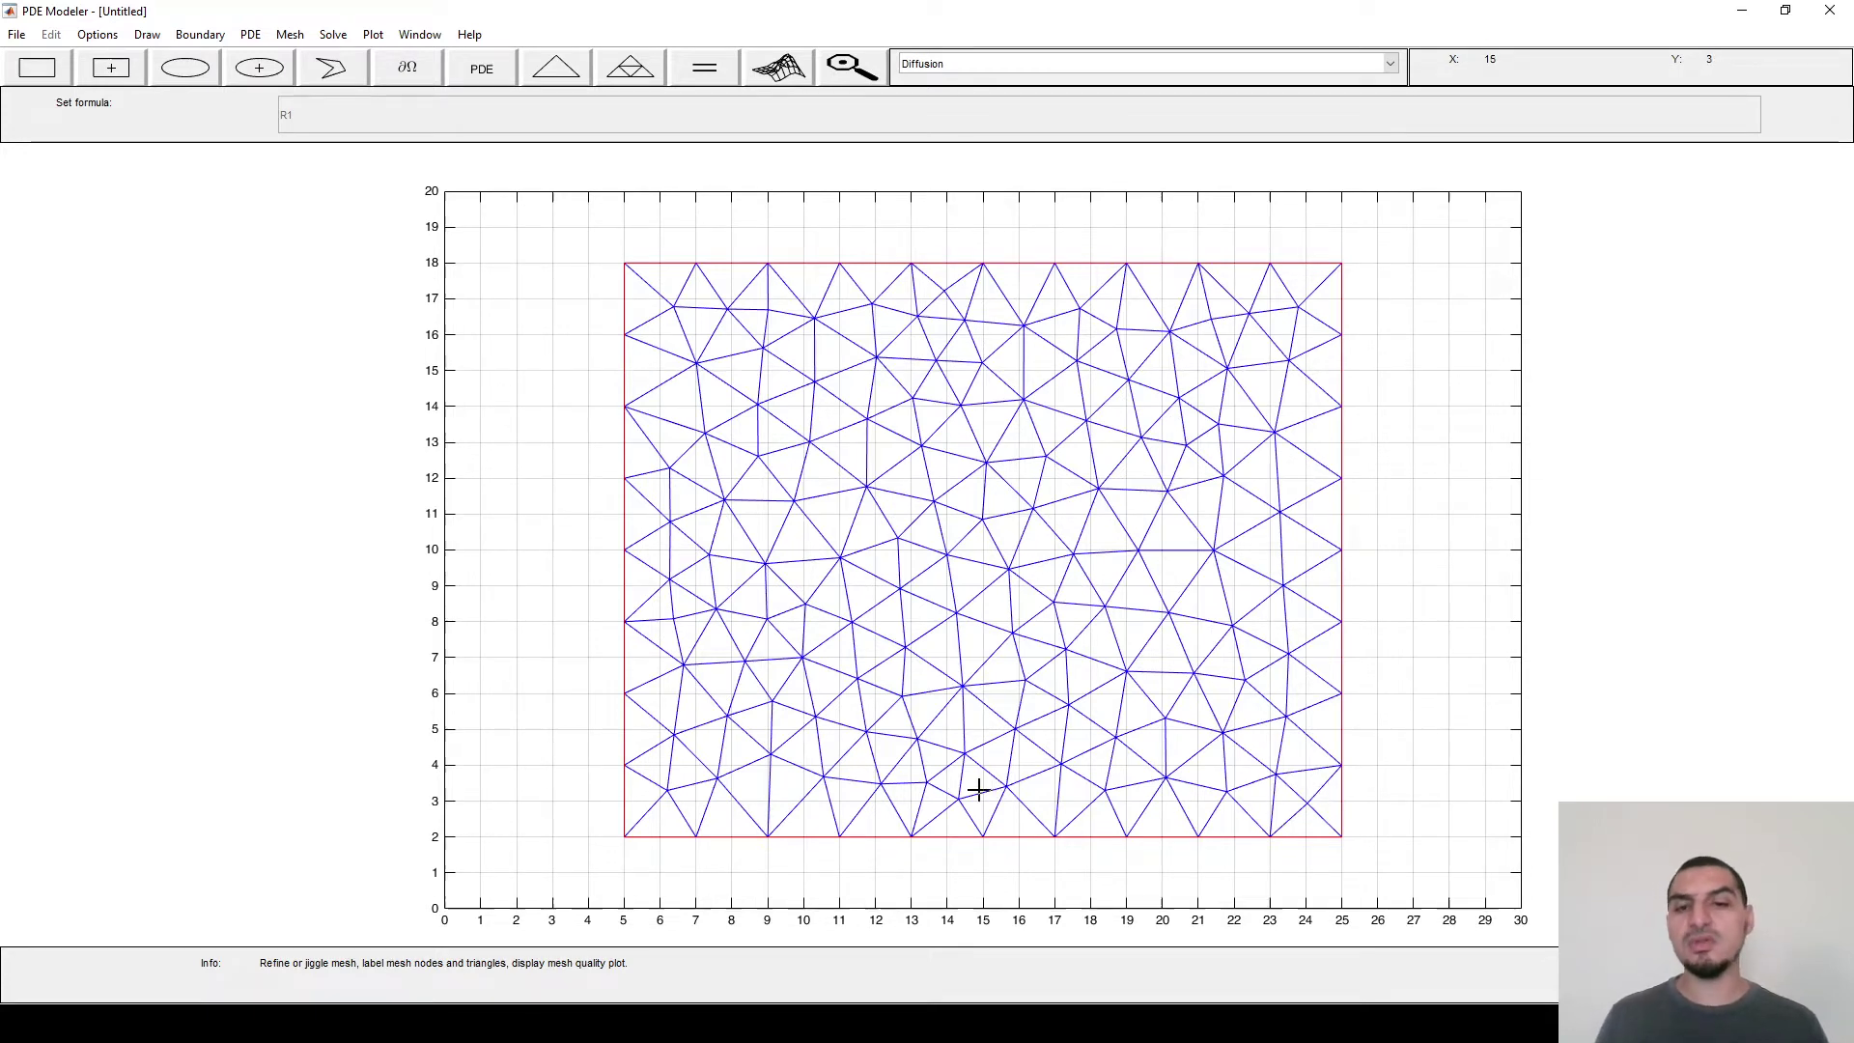
click(289, 36)
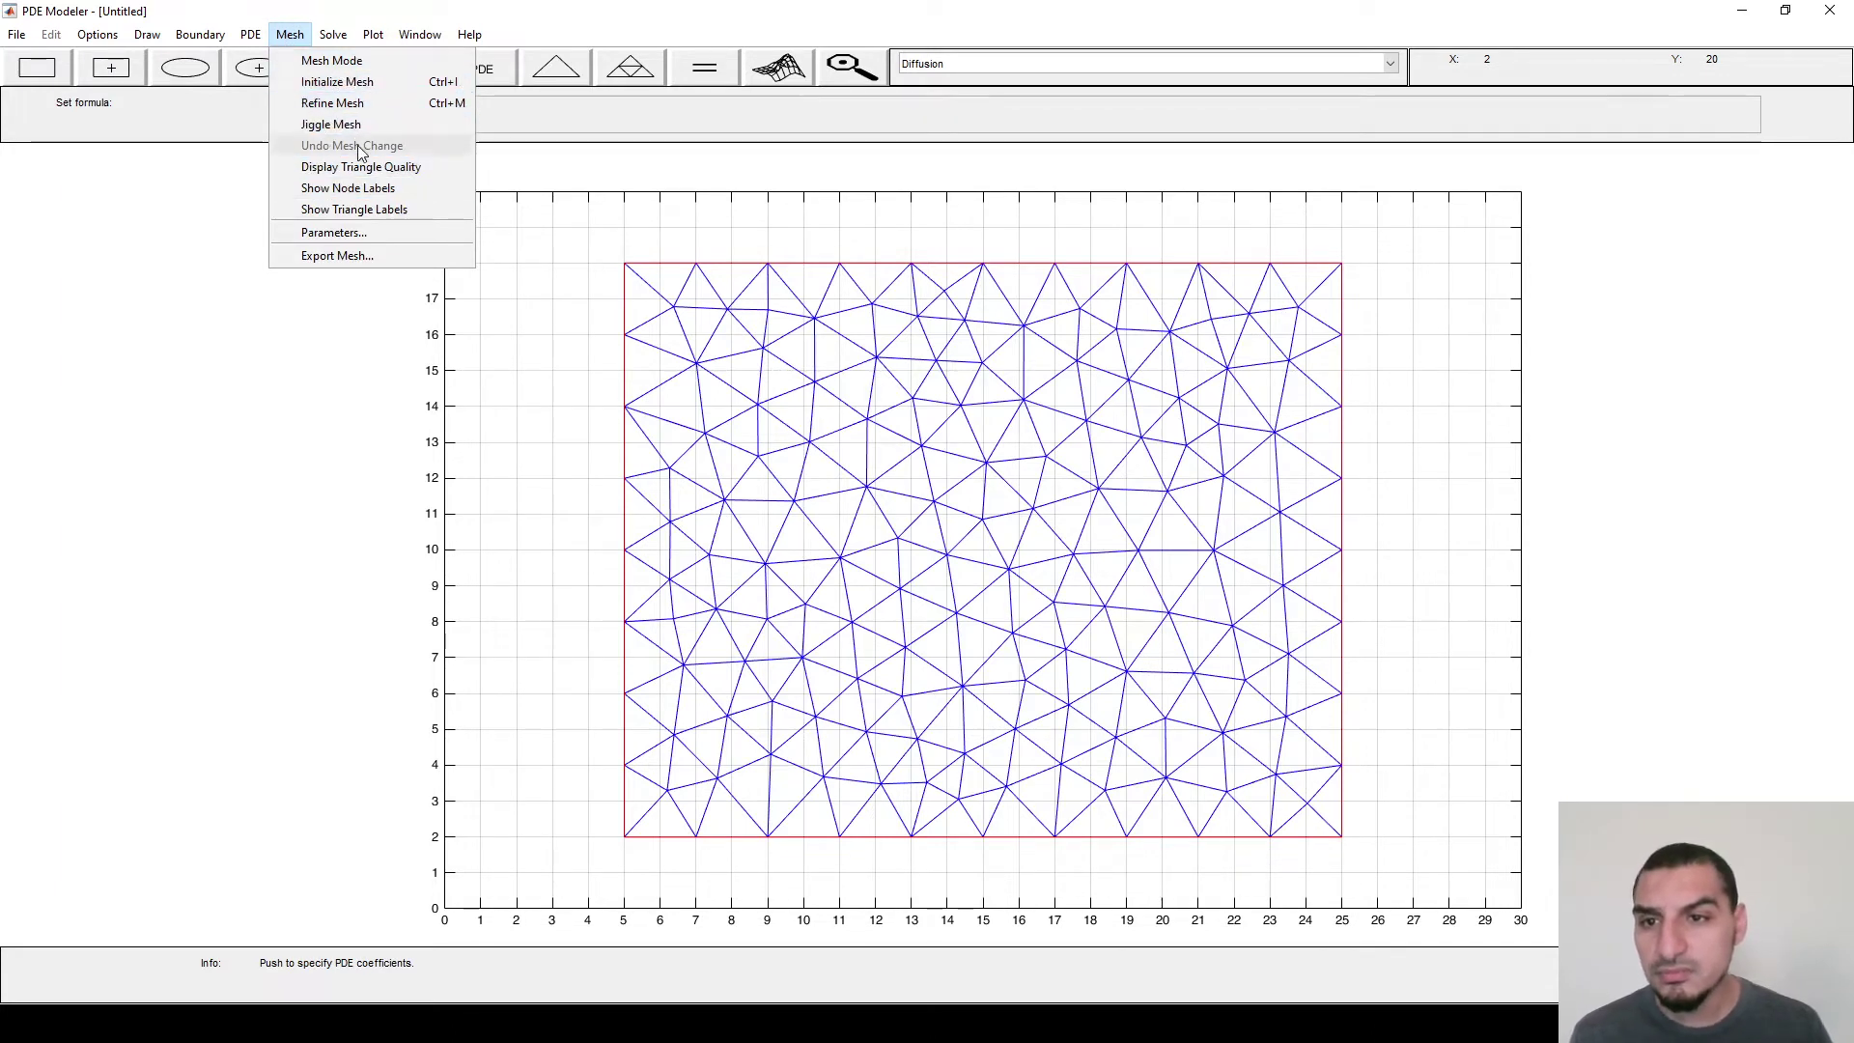
click(377, 166)
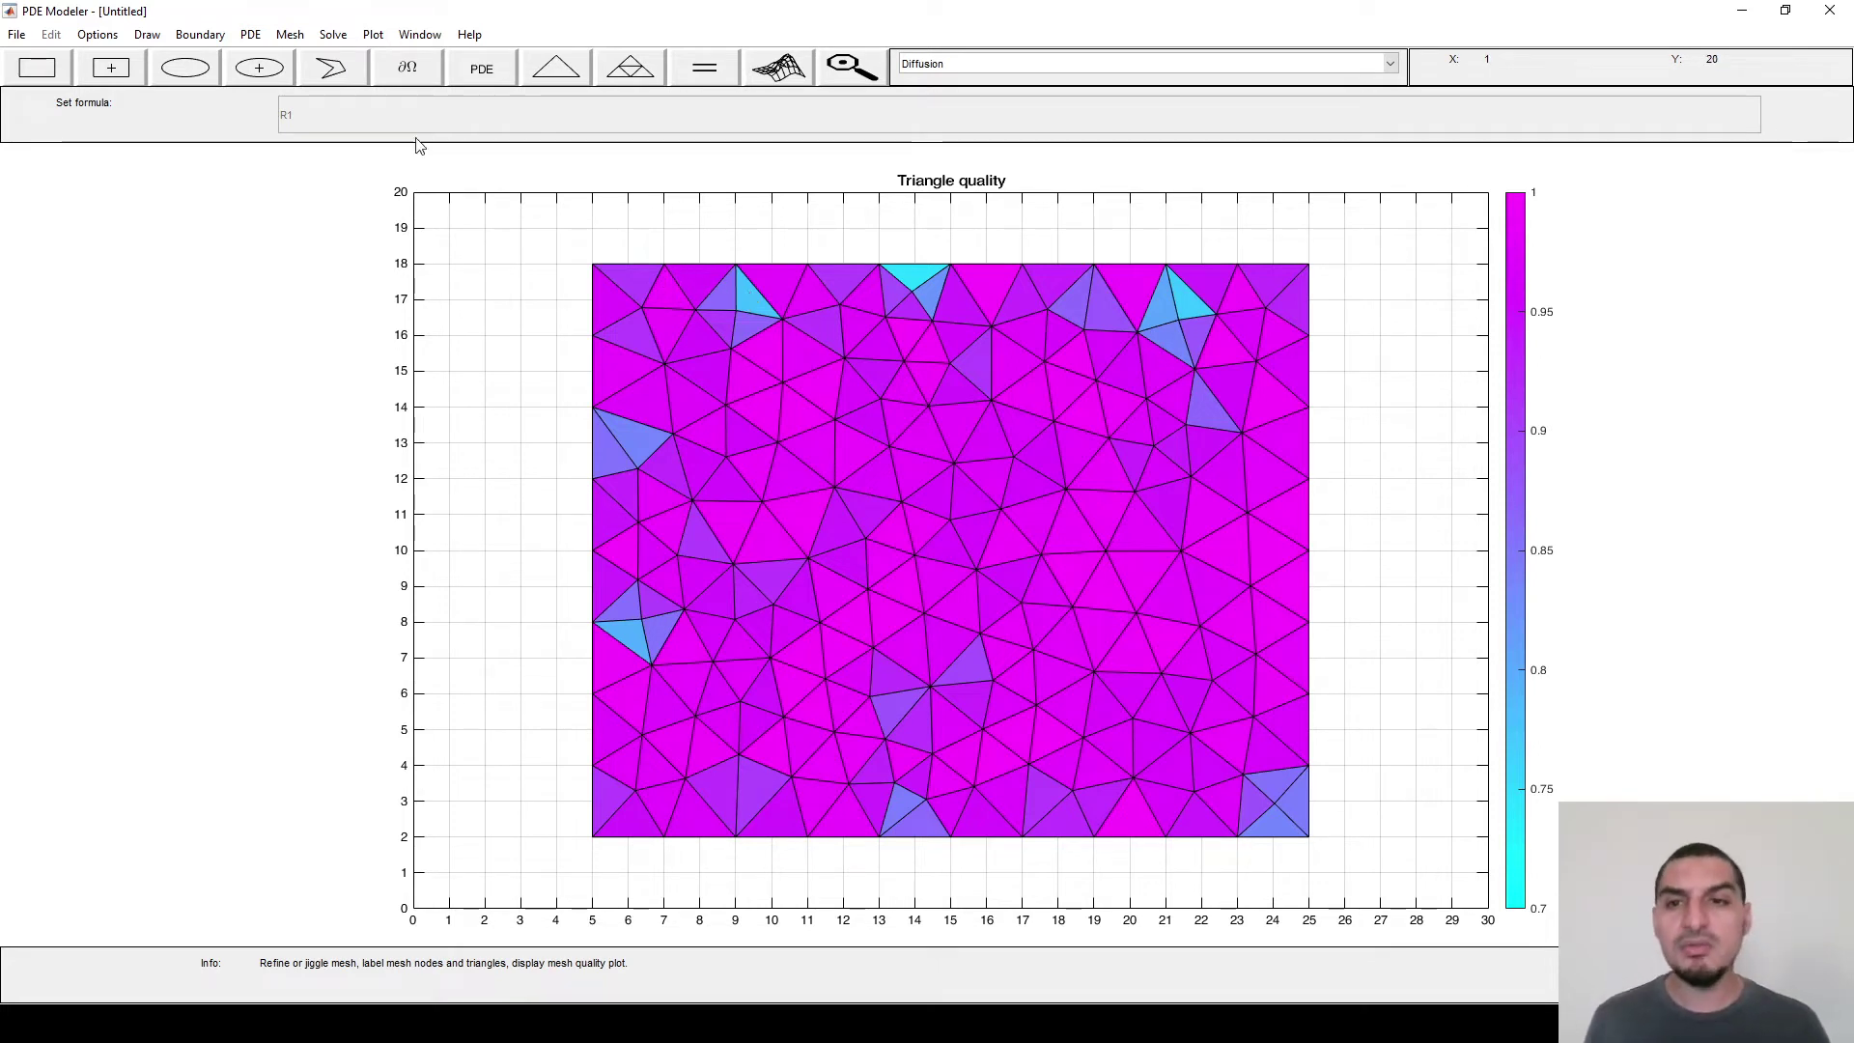
- Jiggle the initial mesh and display its triangle quality again
click(289, 35)
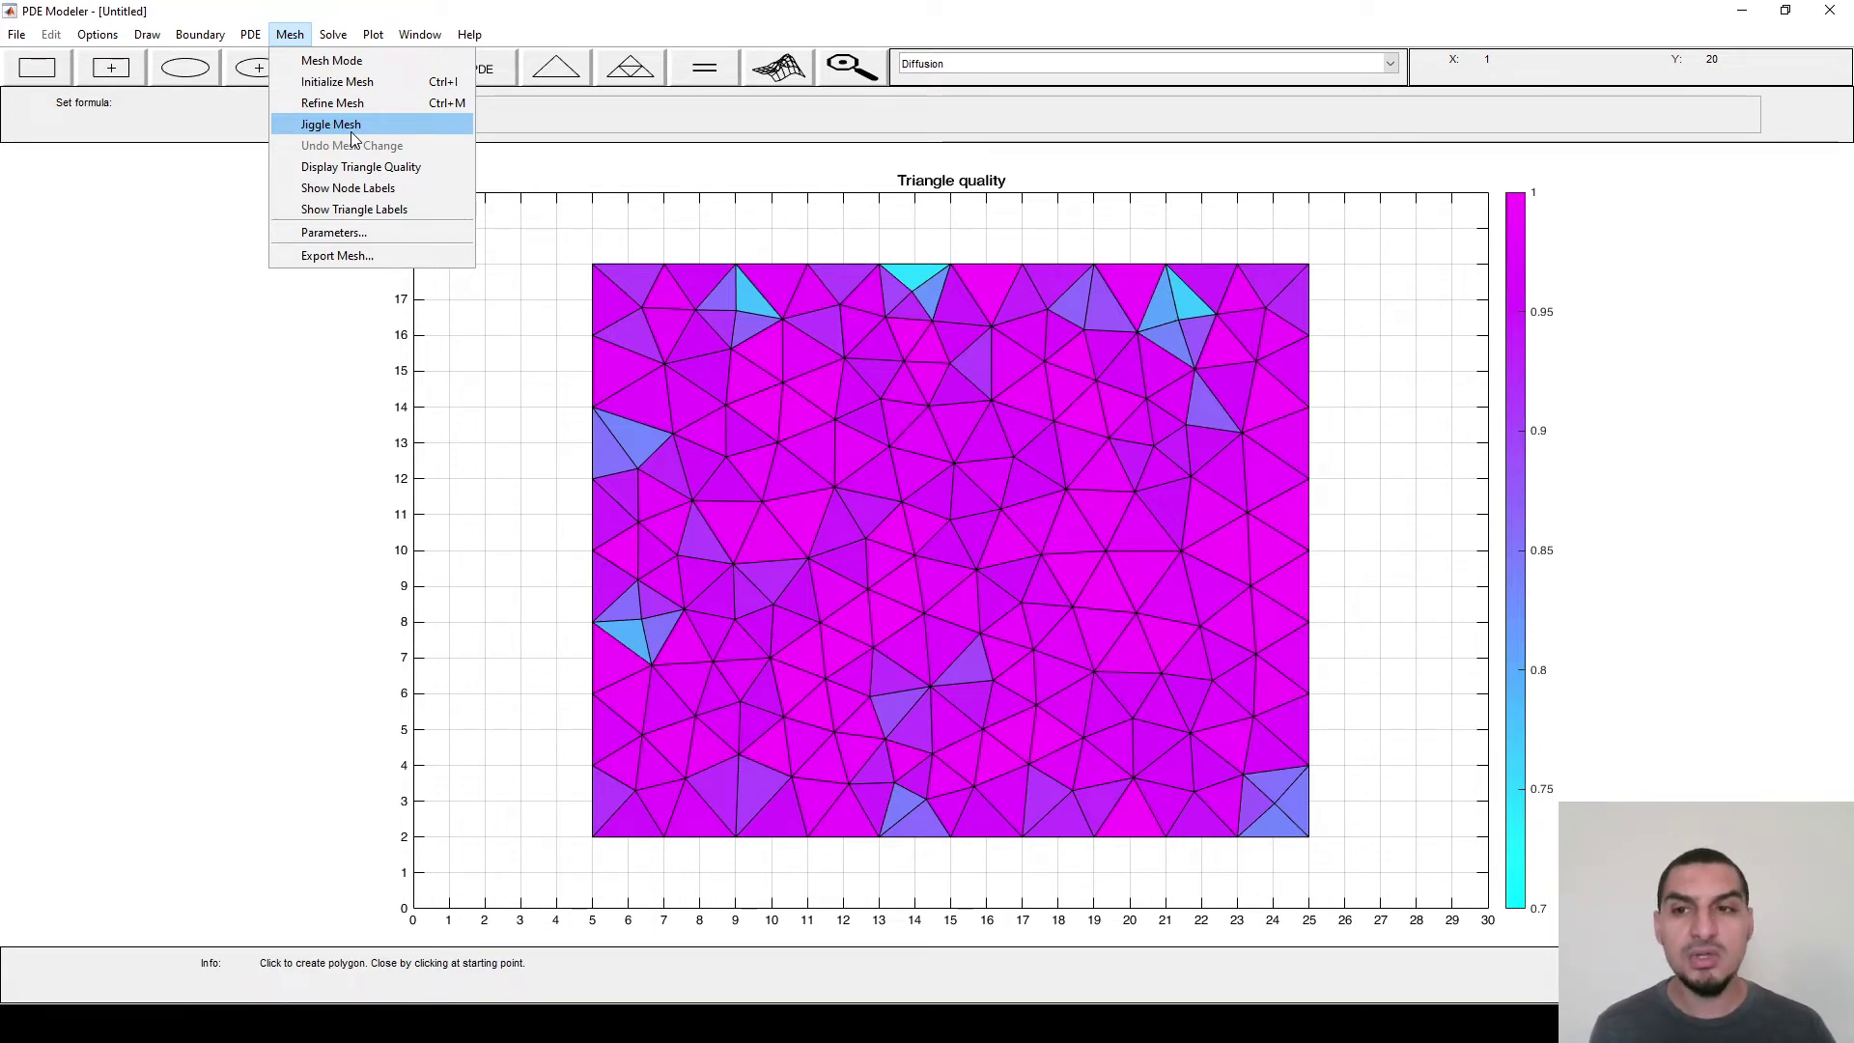
click(350, 131)
click(333, 34)
click(287, 37)
click(288, 36)
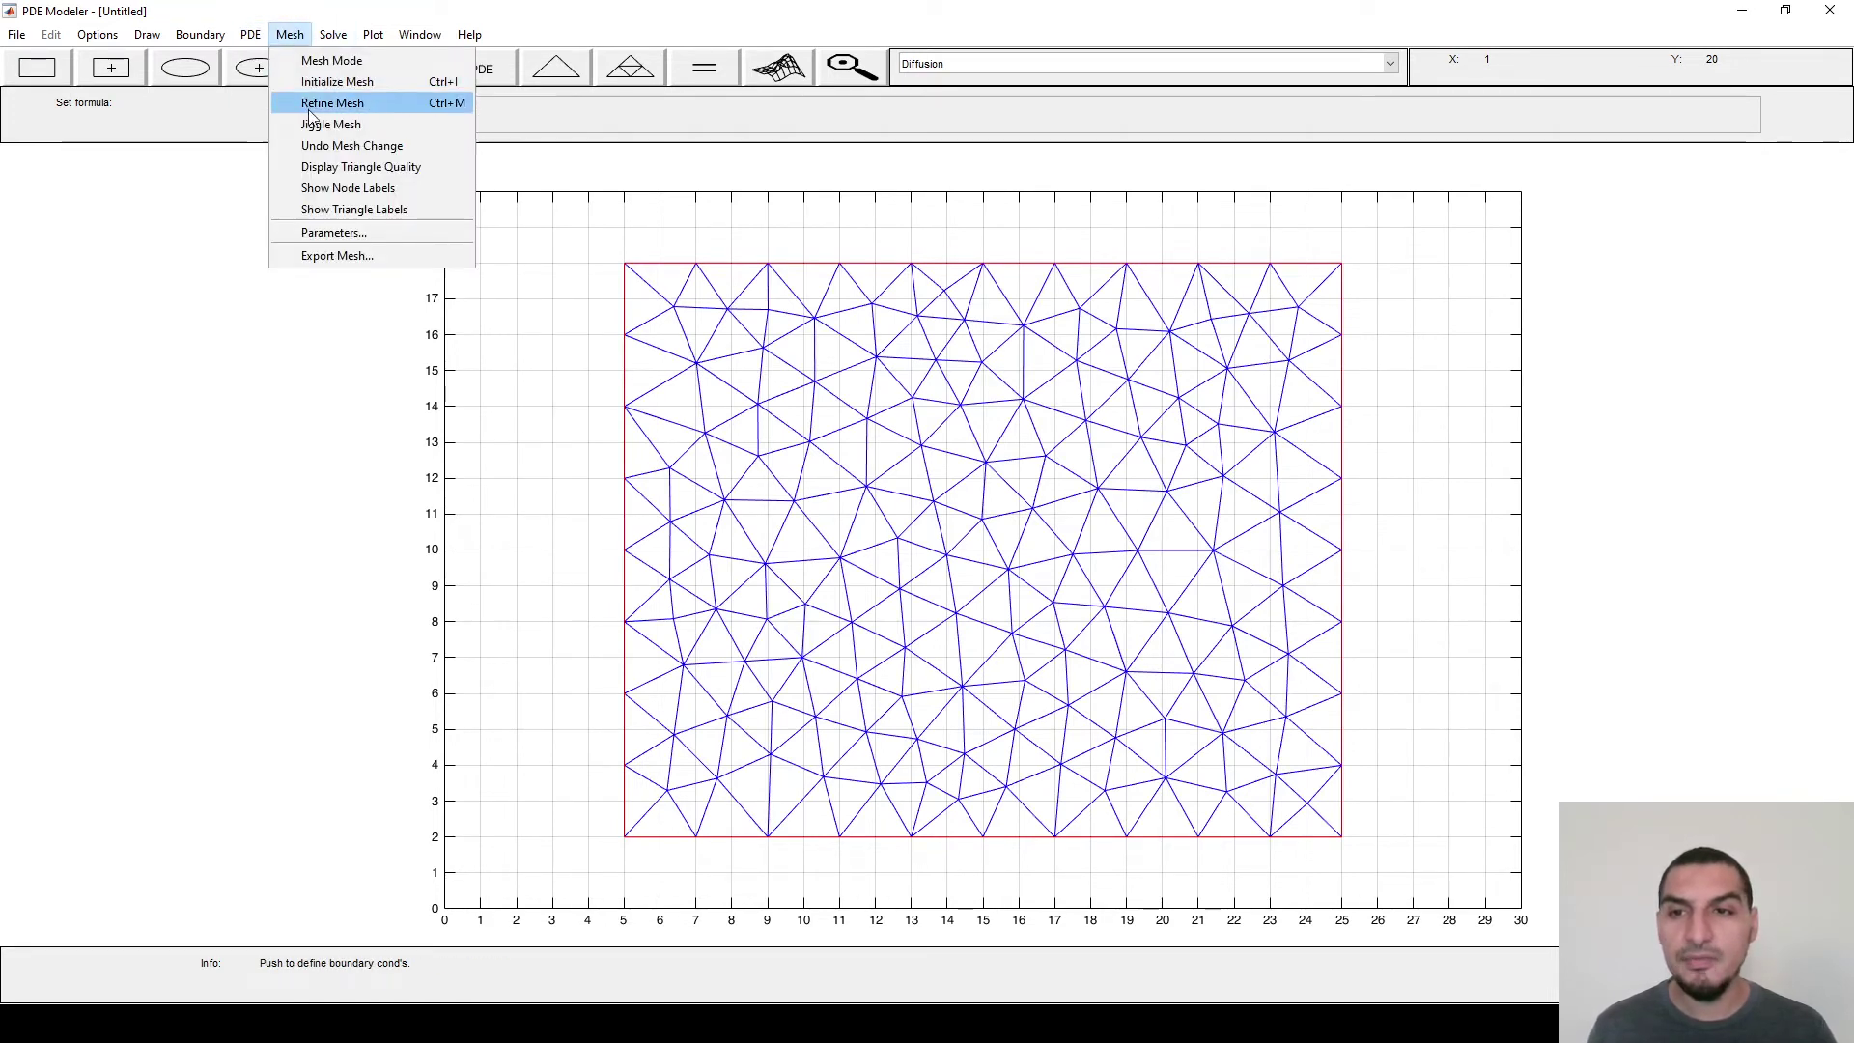
click(332, 167)
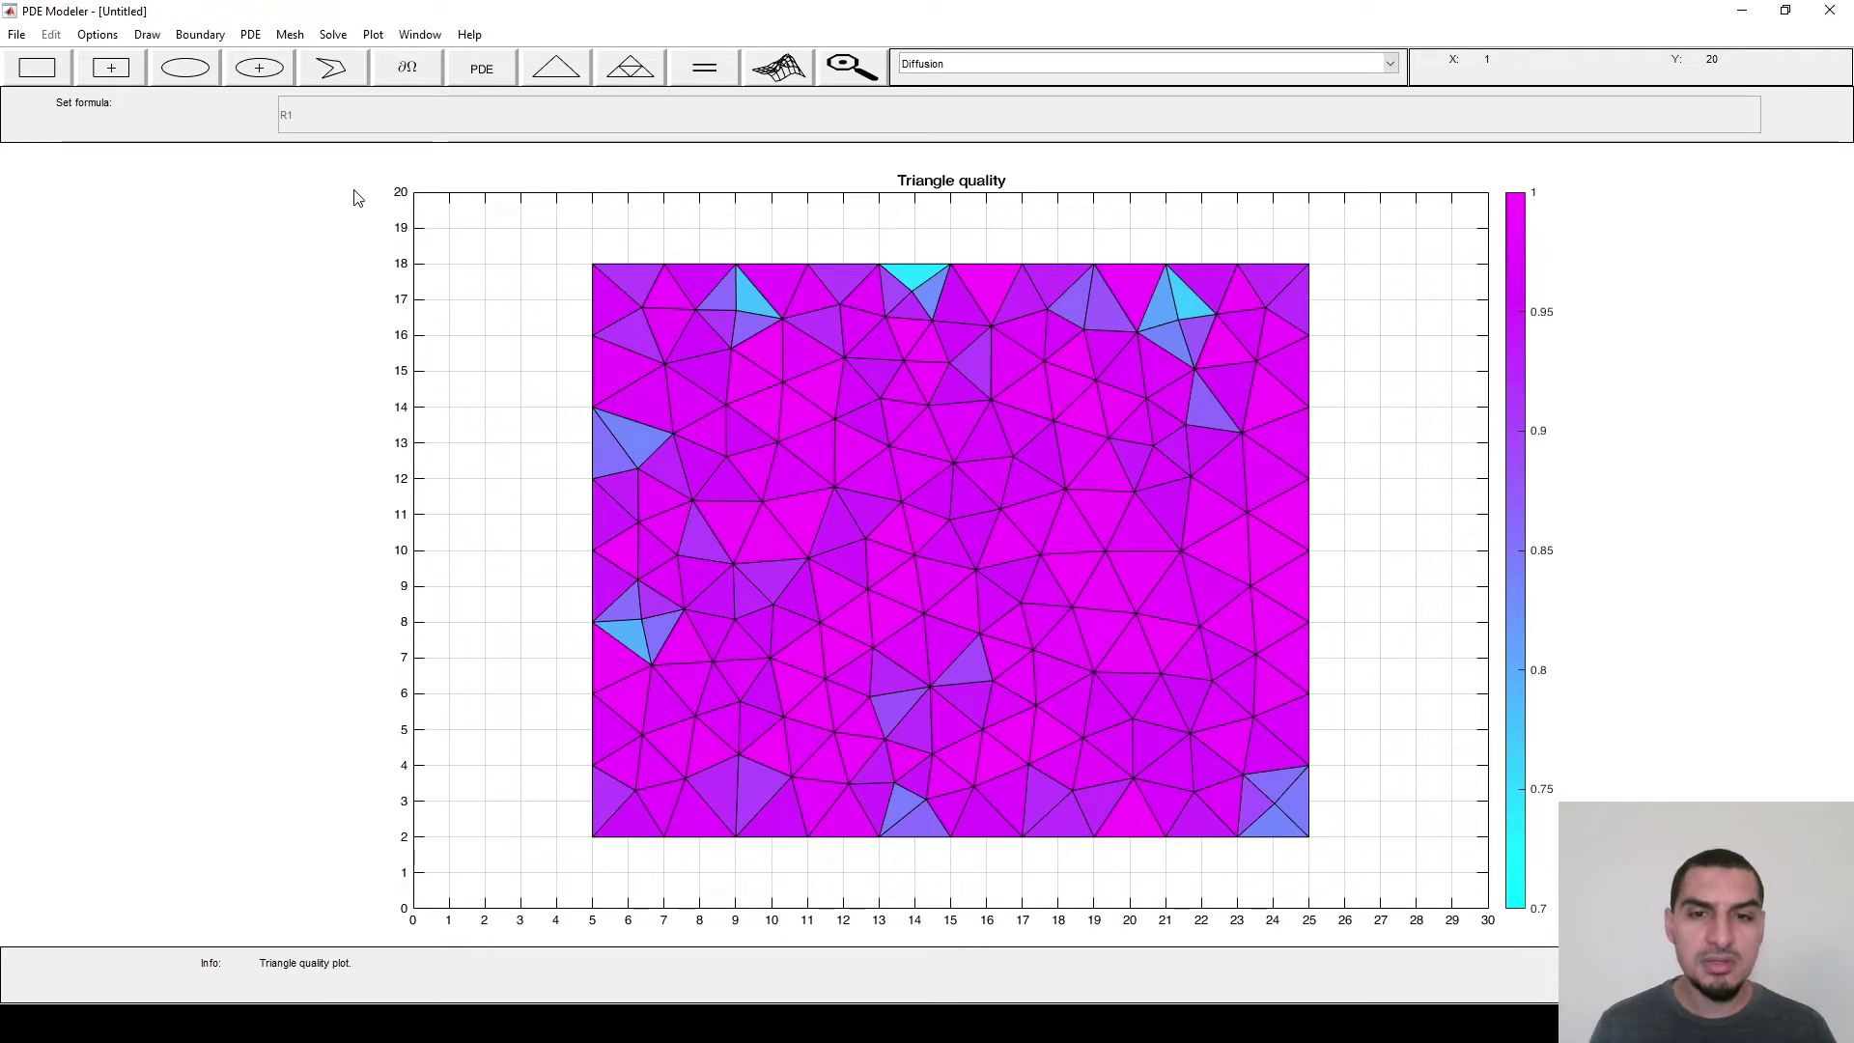
- Refine the mesh once and display the triangle quality of the refined mesh
click(628, 67)
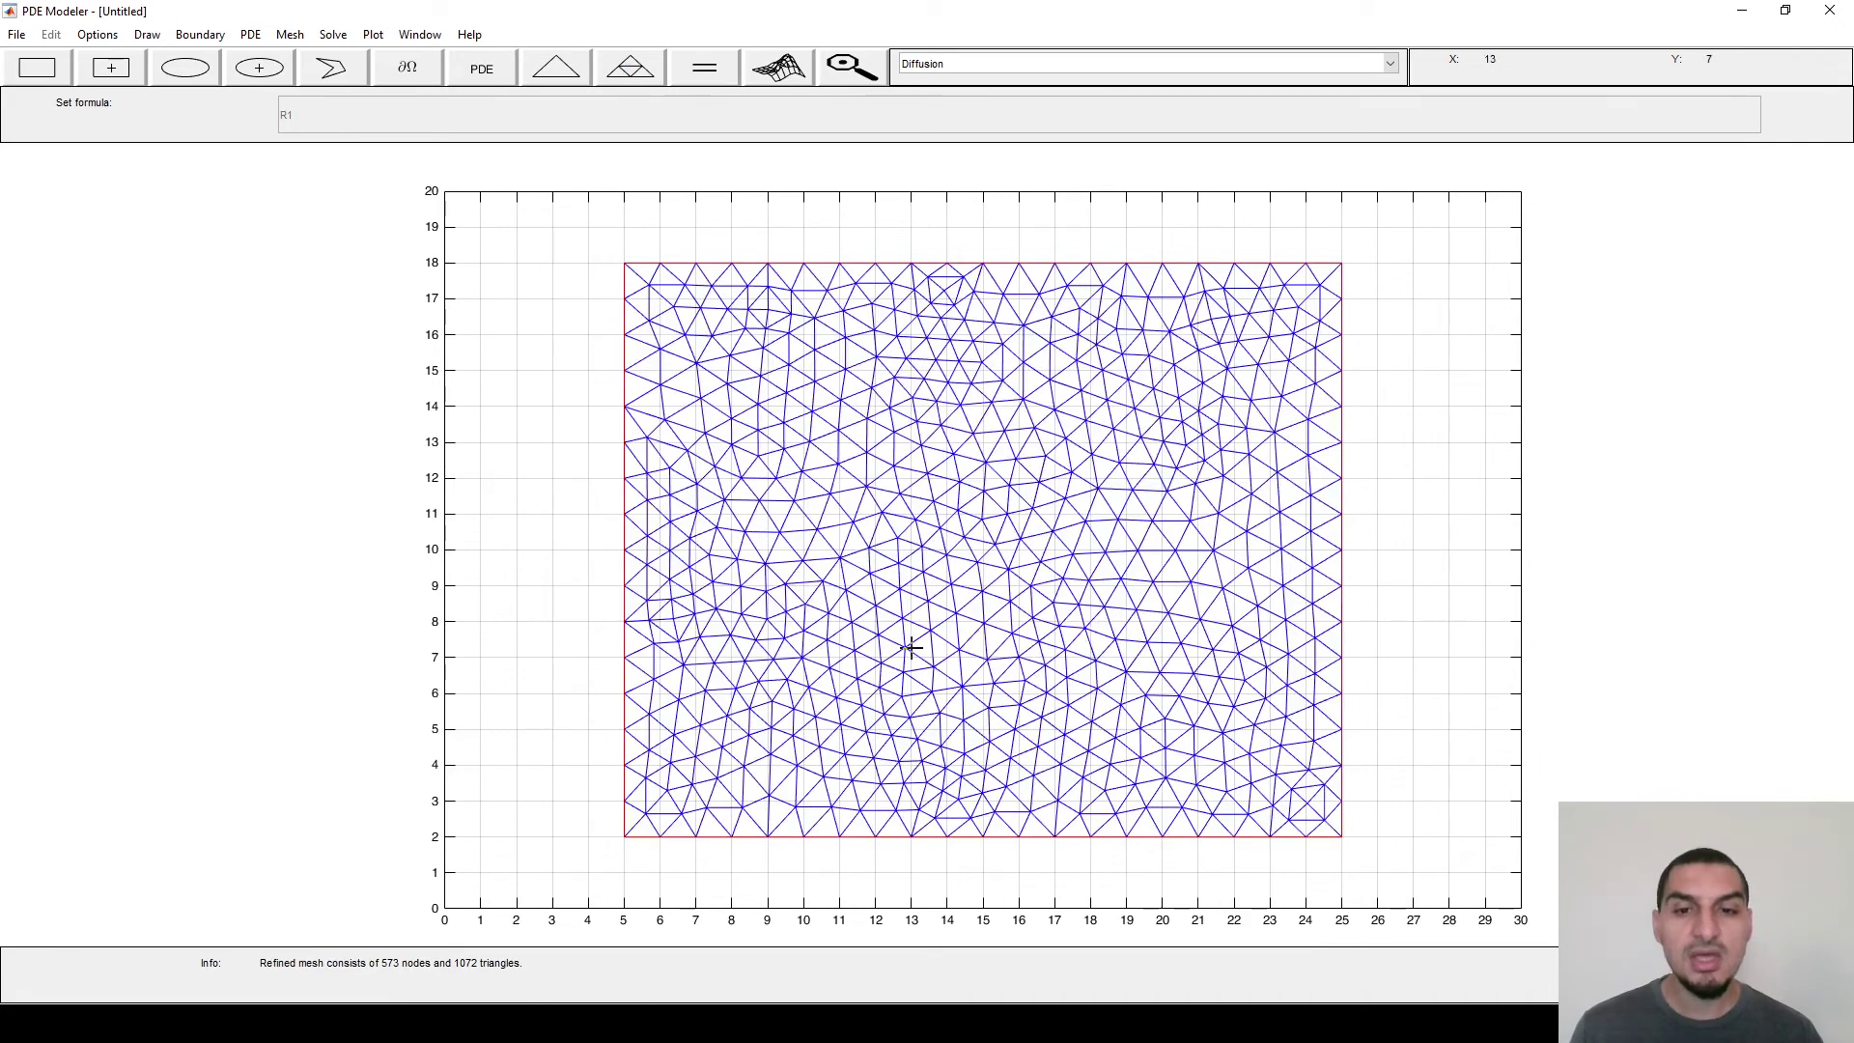
click(333, 35)
mouse_move(290, 53)
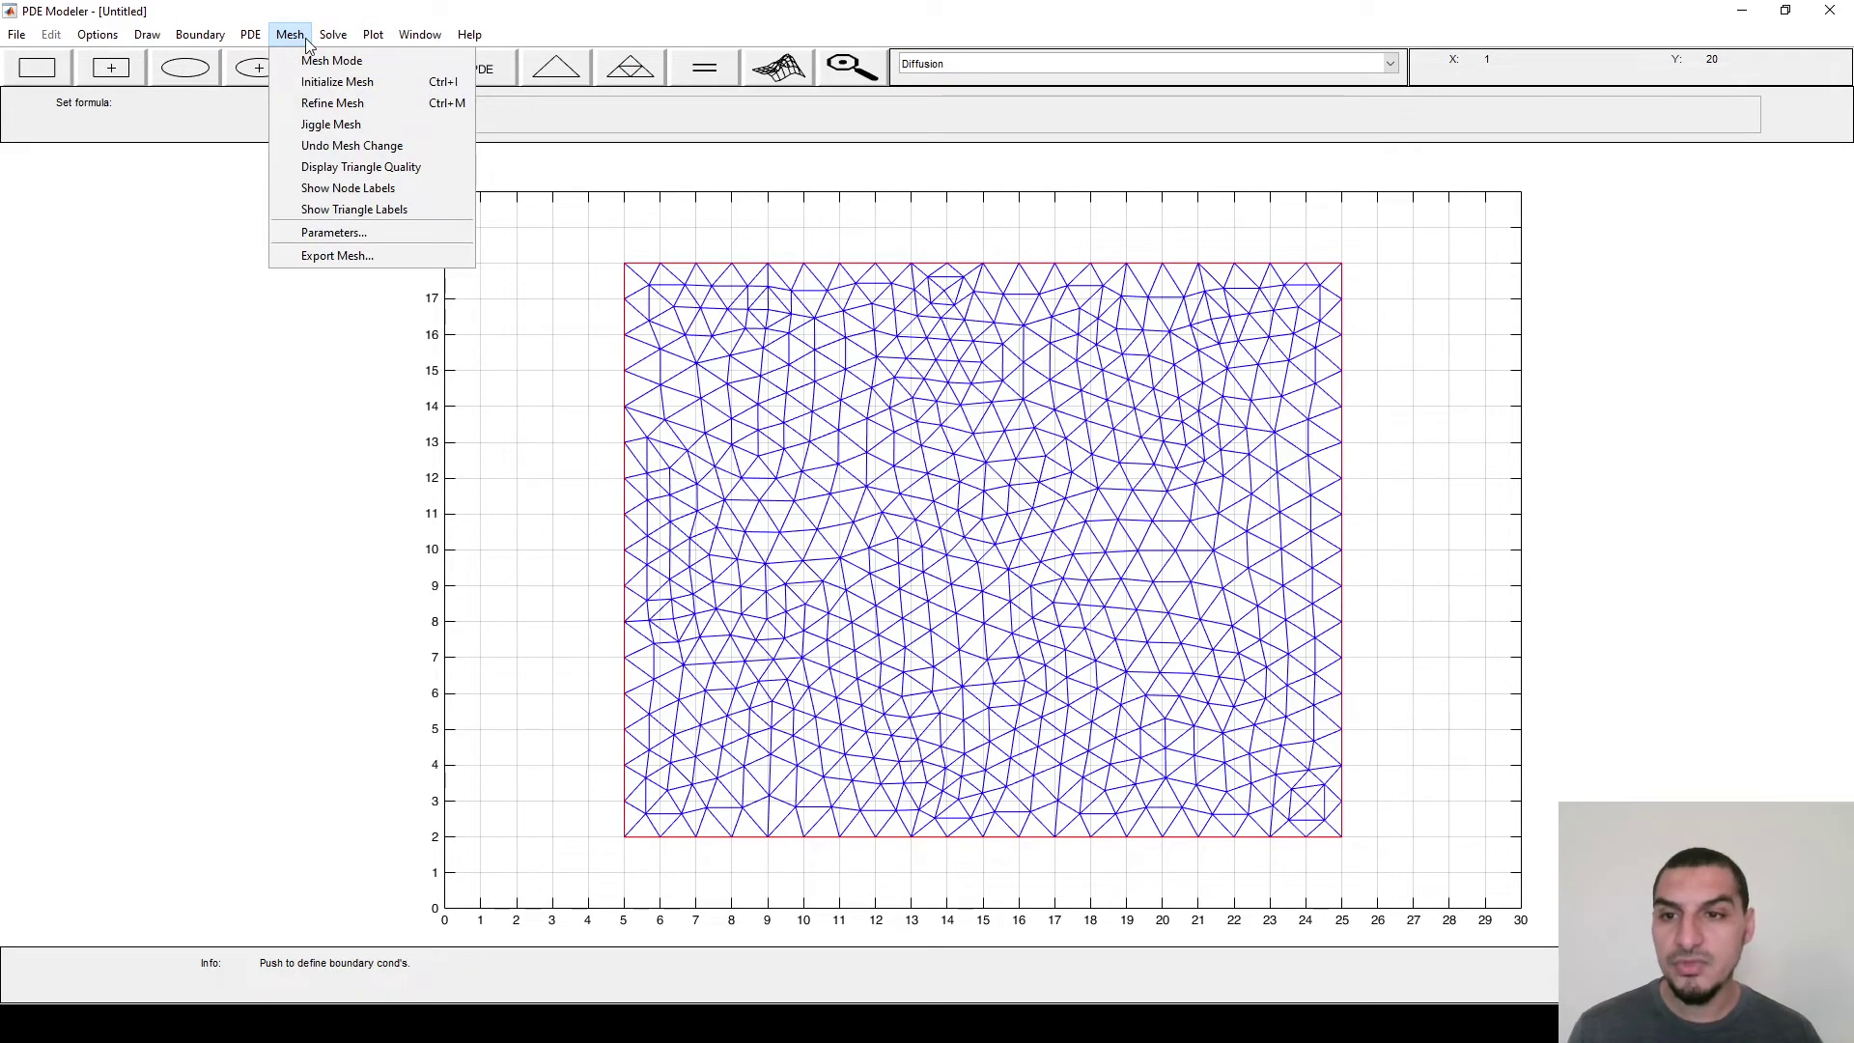
click(339, 171)
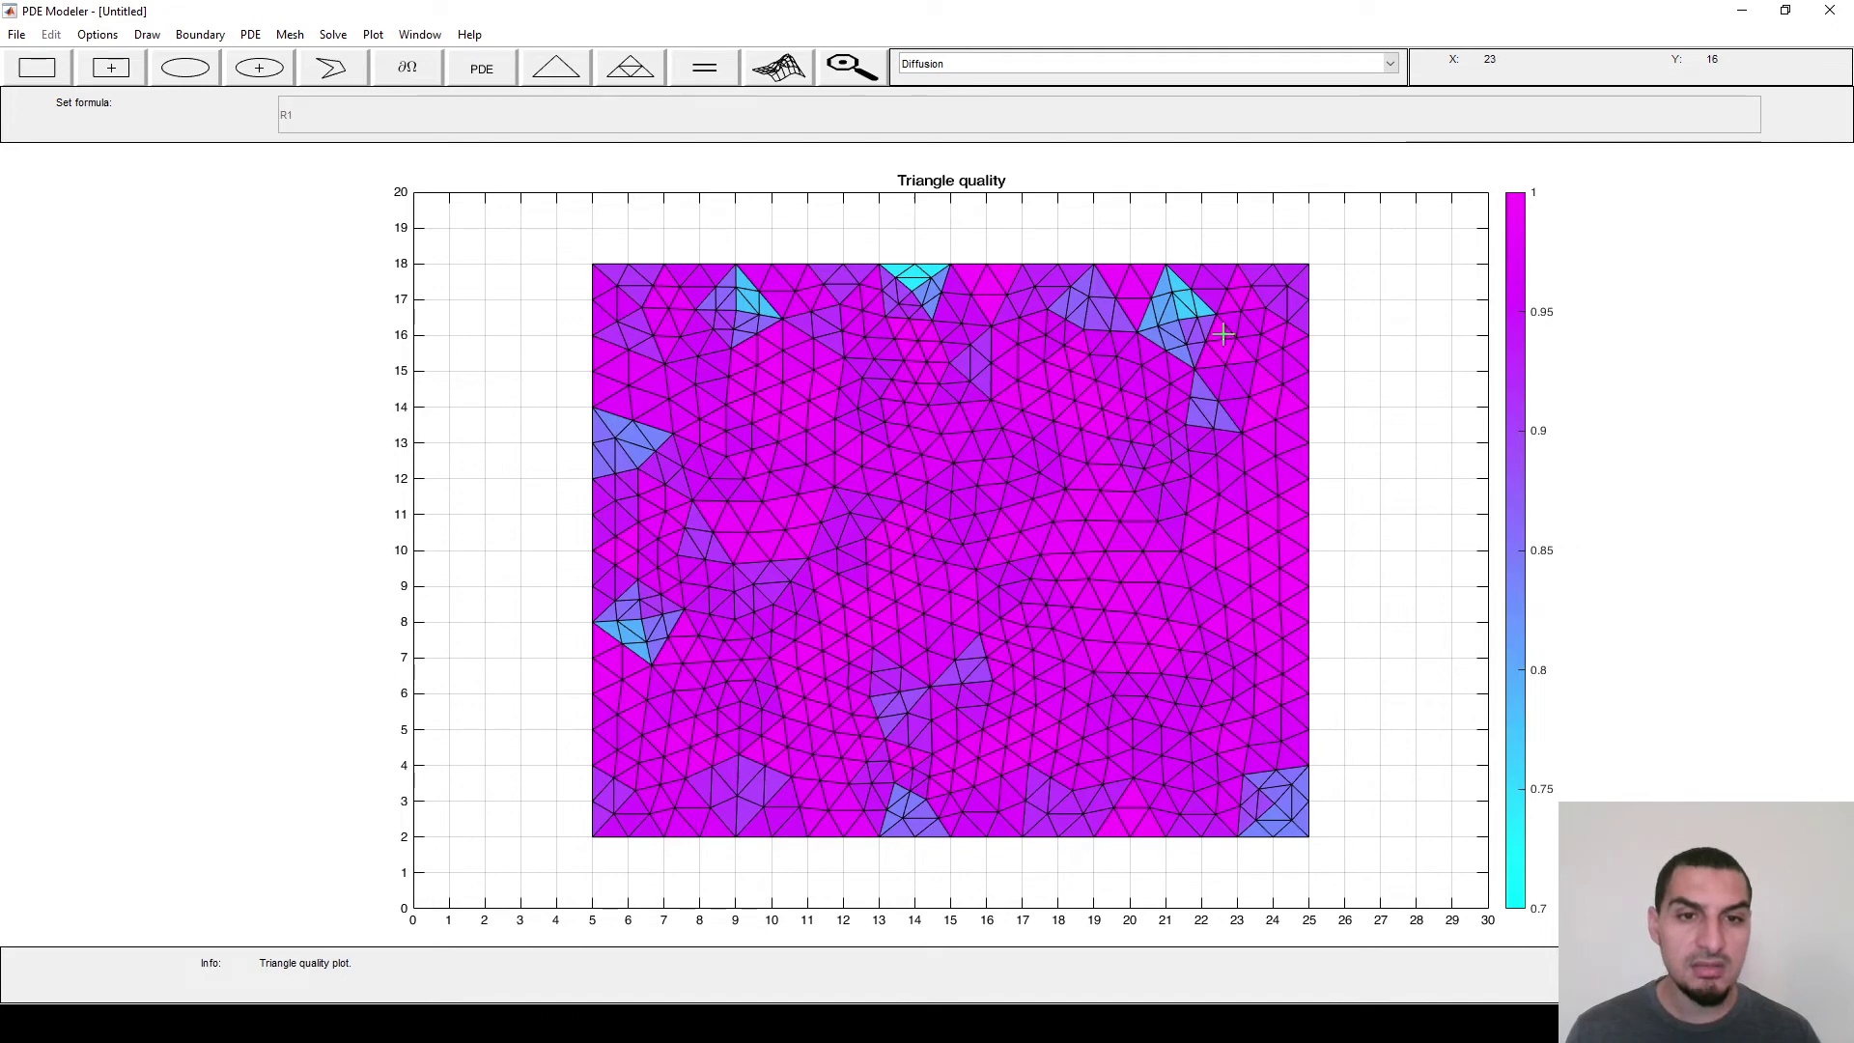
- Jiggle the refined mesh and display its triangle quality plot
click(289, 35)
click(324, 124)
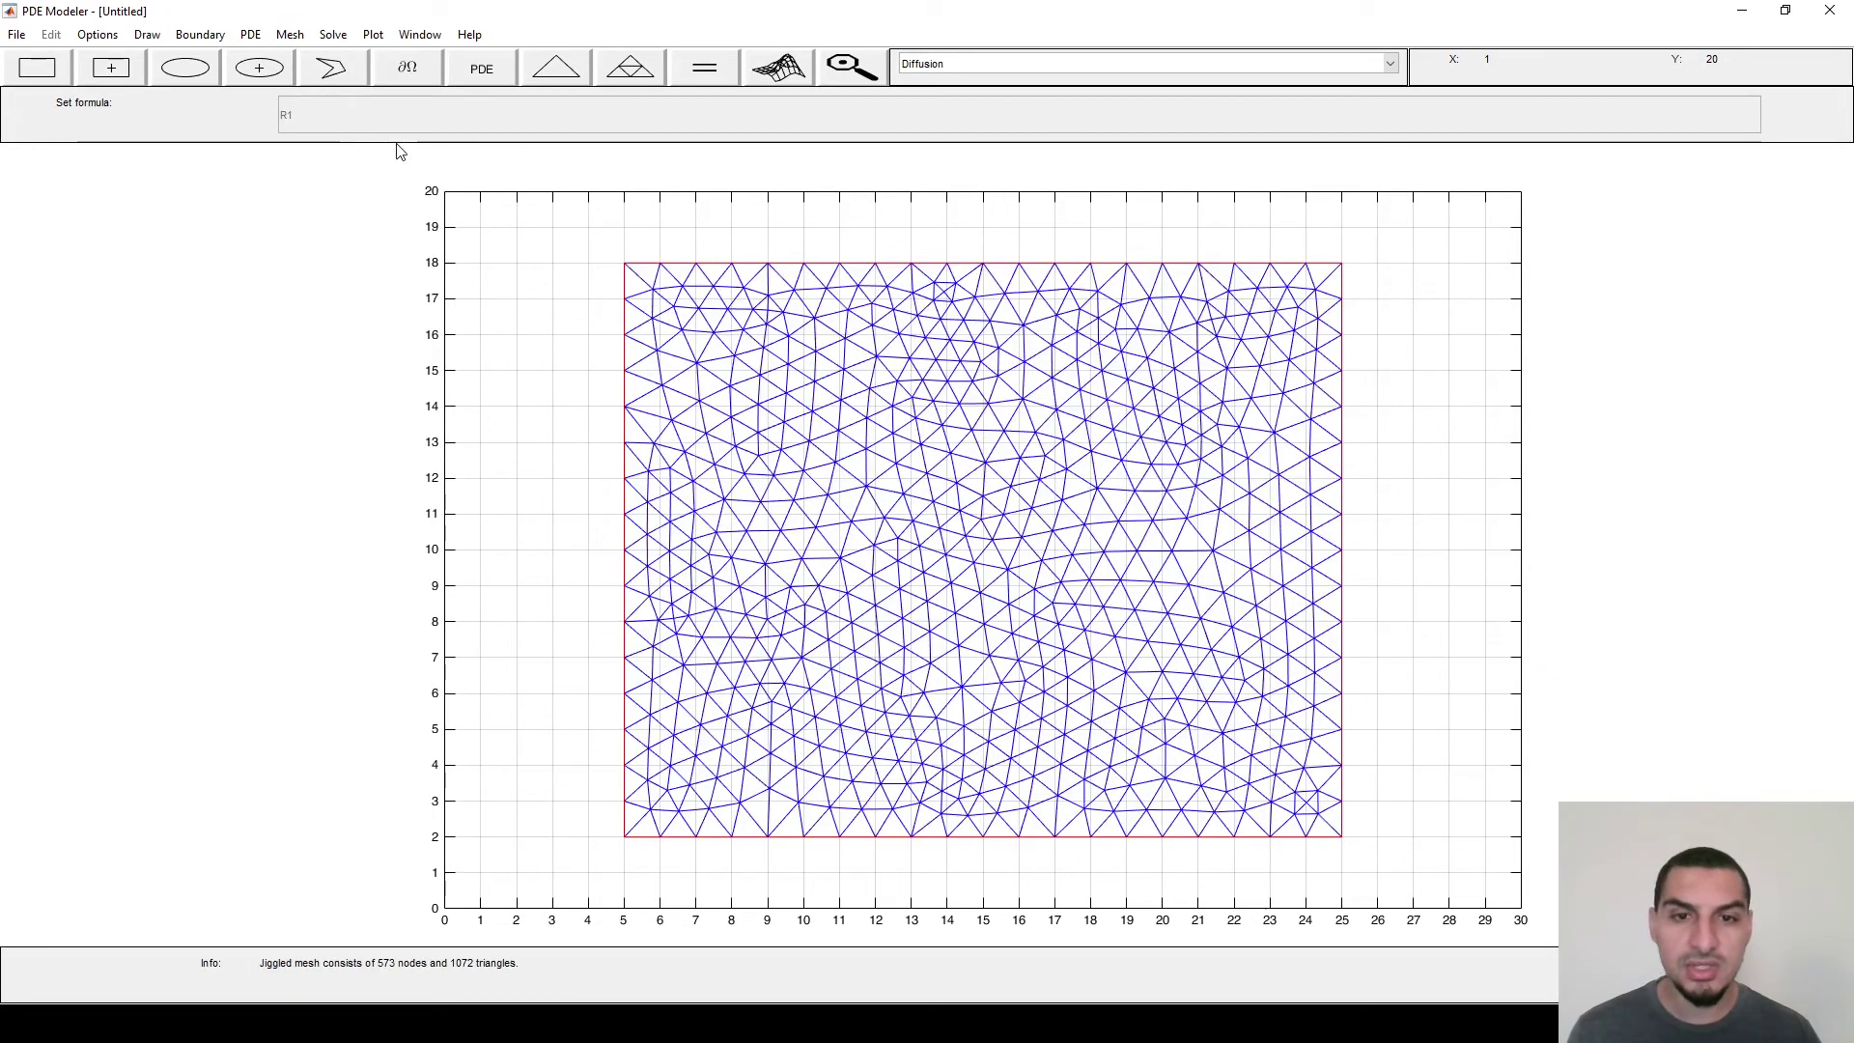
click(292, 35)
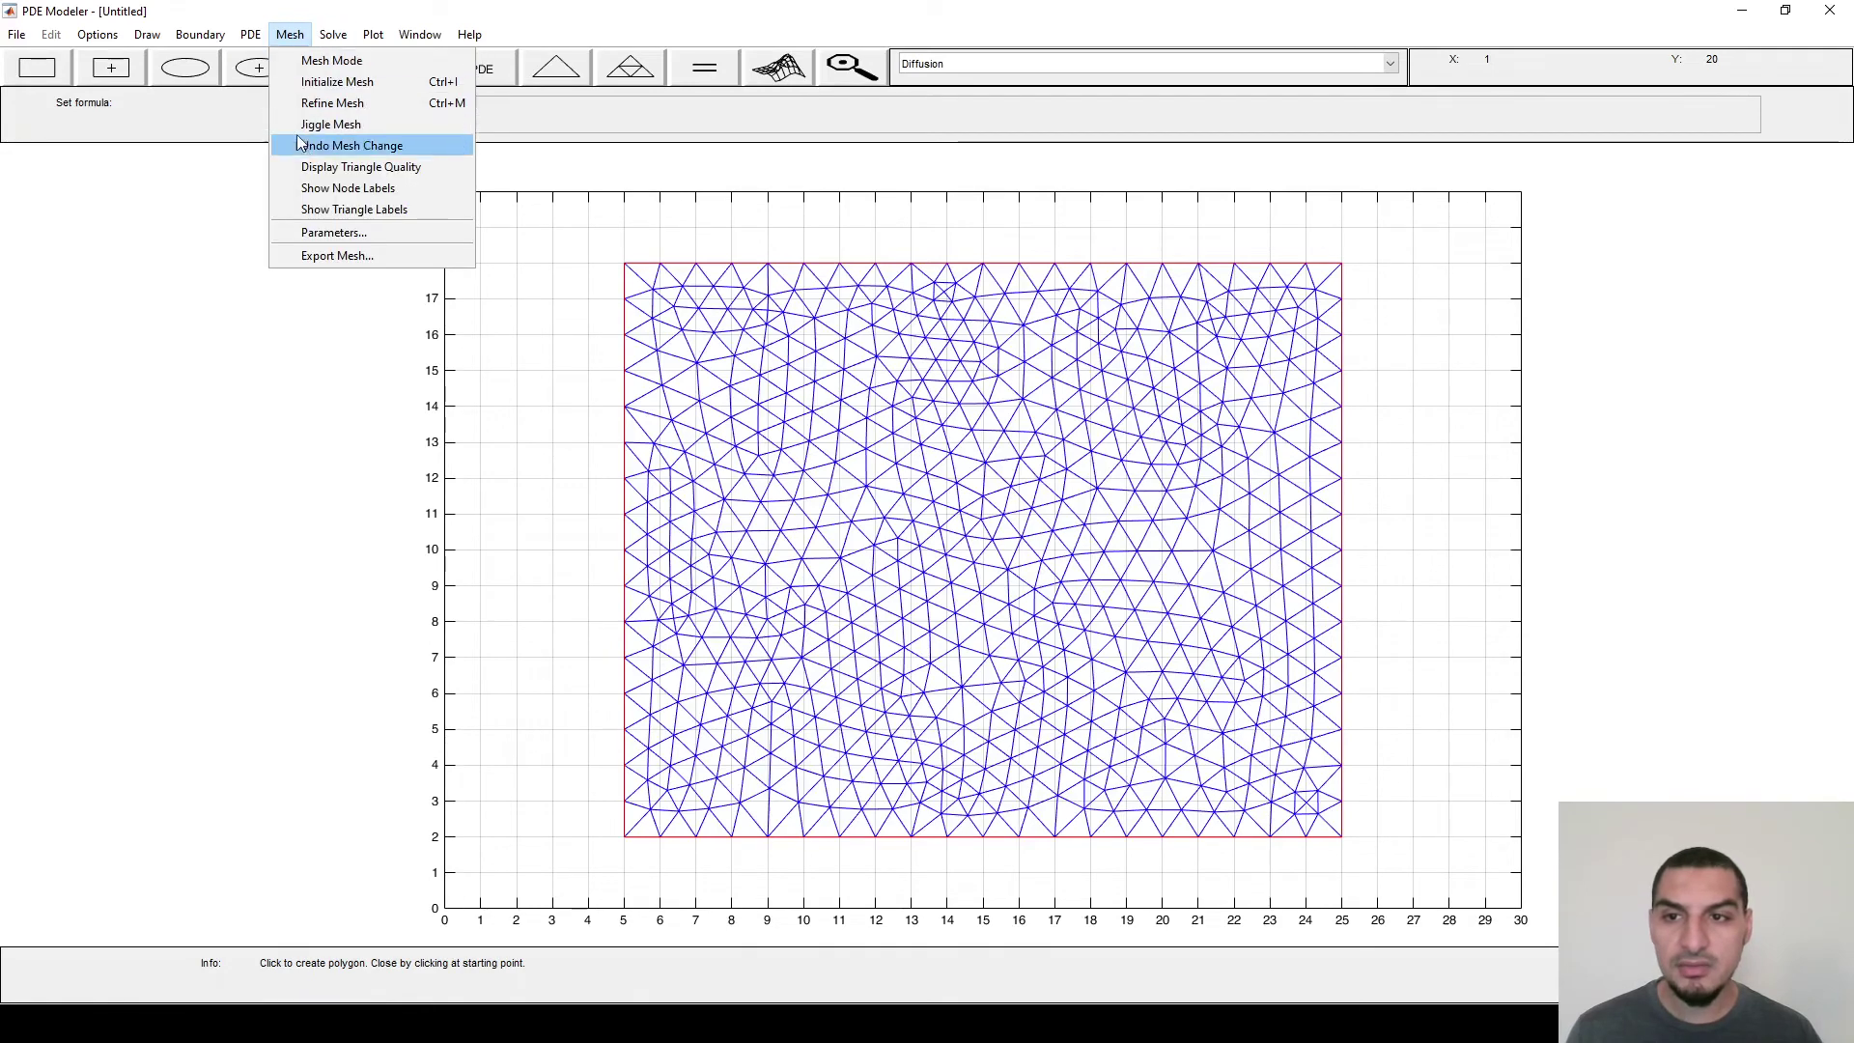
click(312, 169)
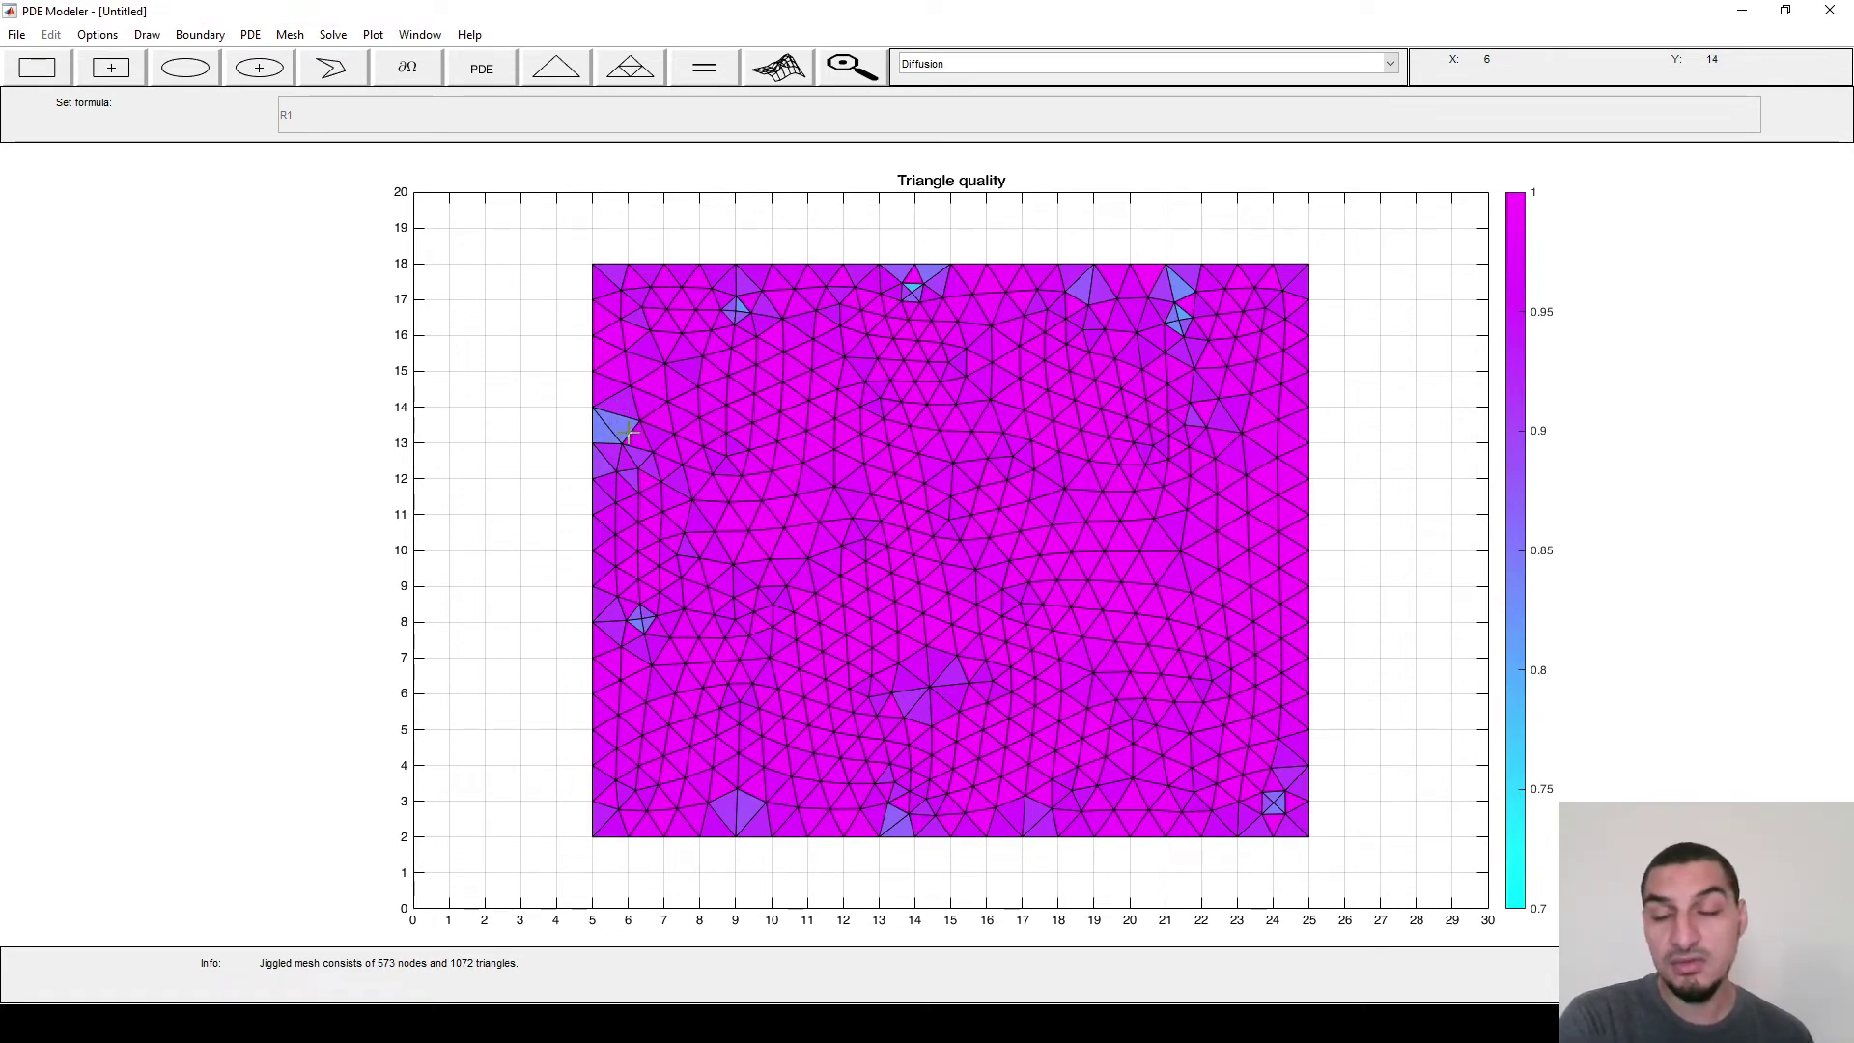
- Undo the mesh changes to go back to the initial coarse mesh
click(319, 37)
mouse_move(293, 35)
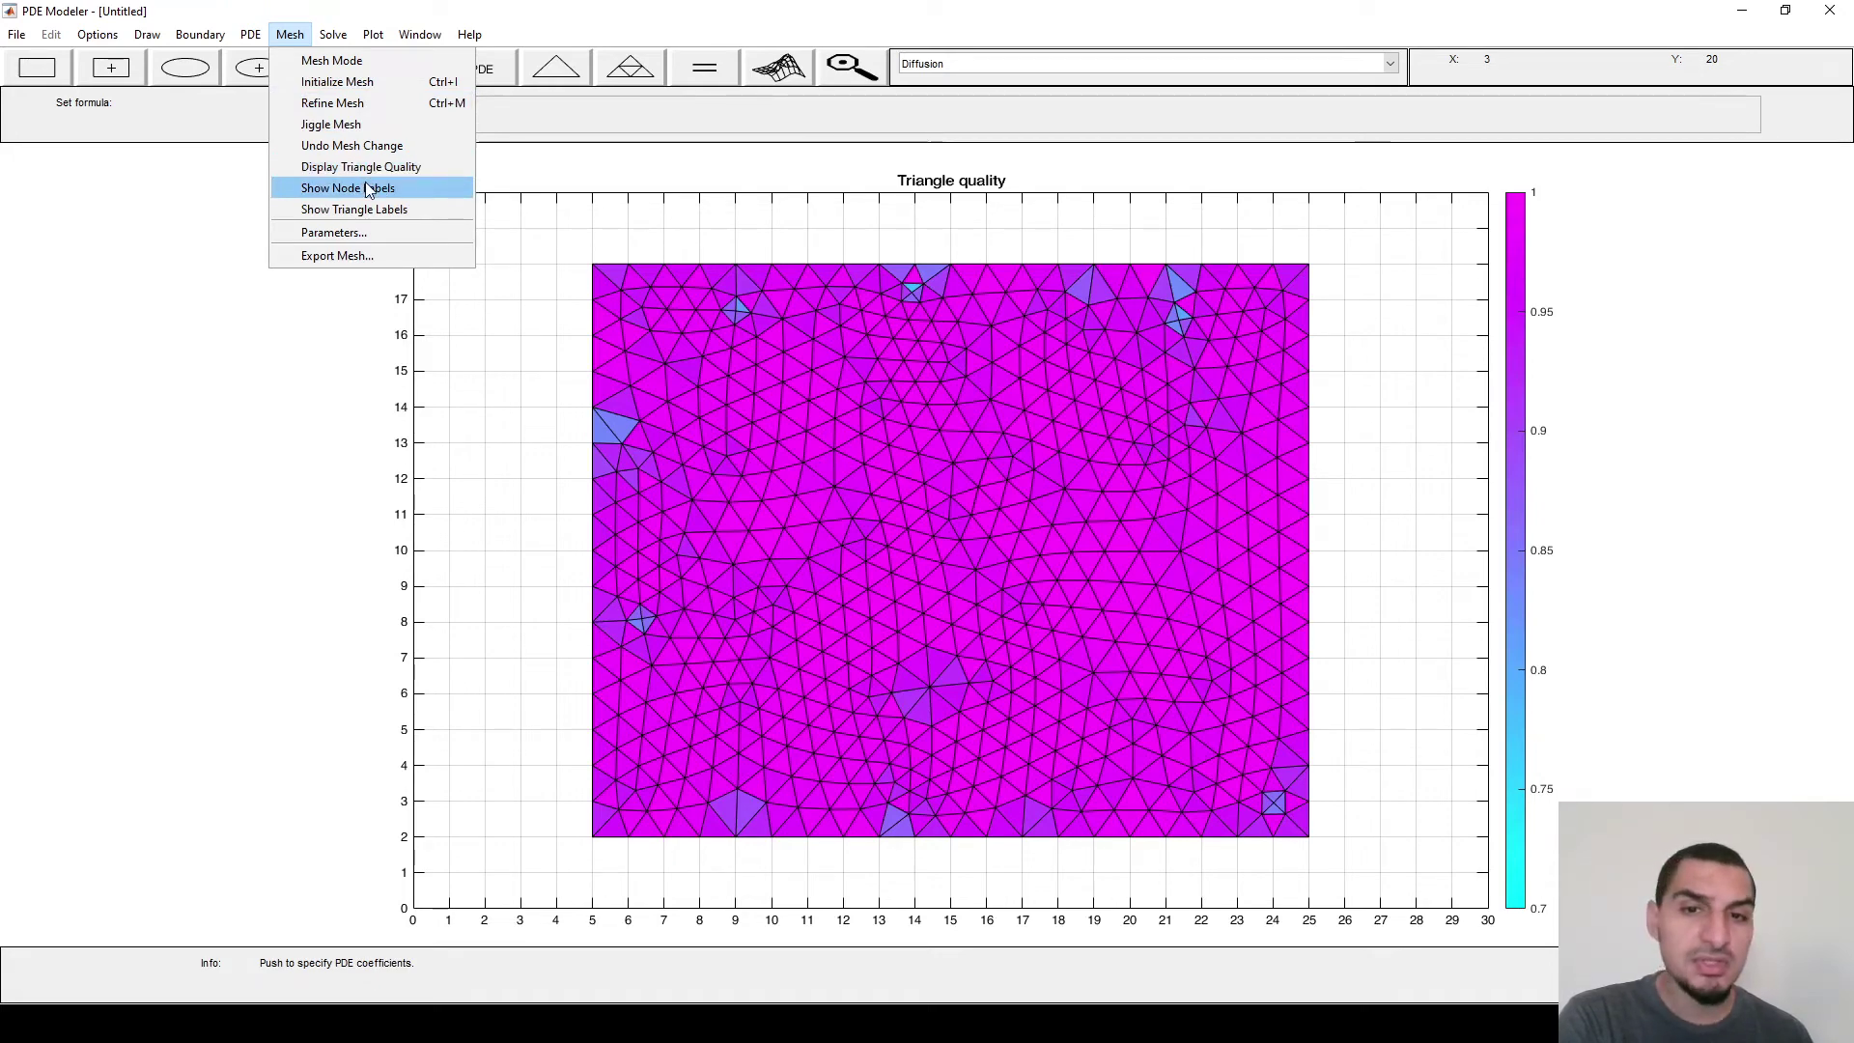
click(425, 146)
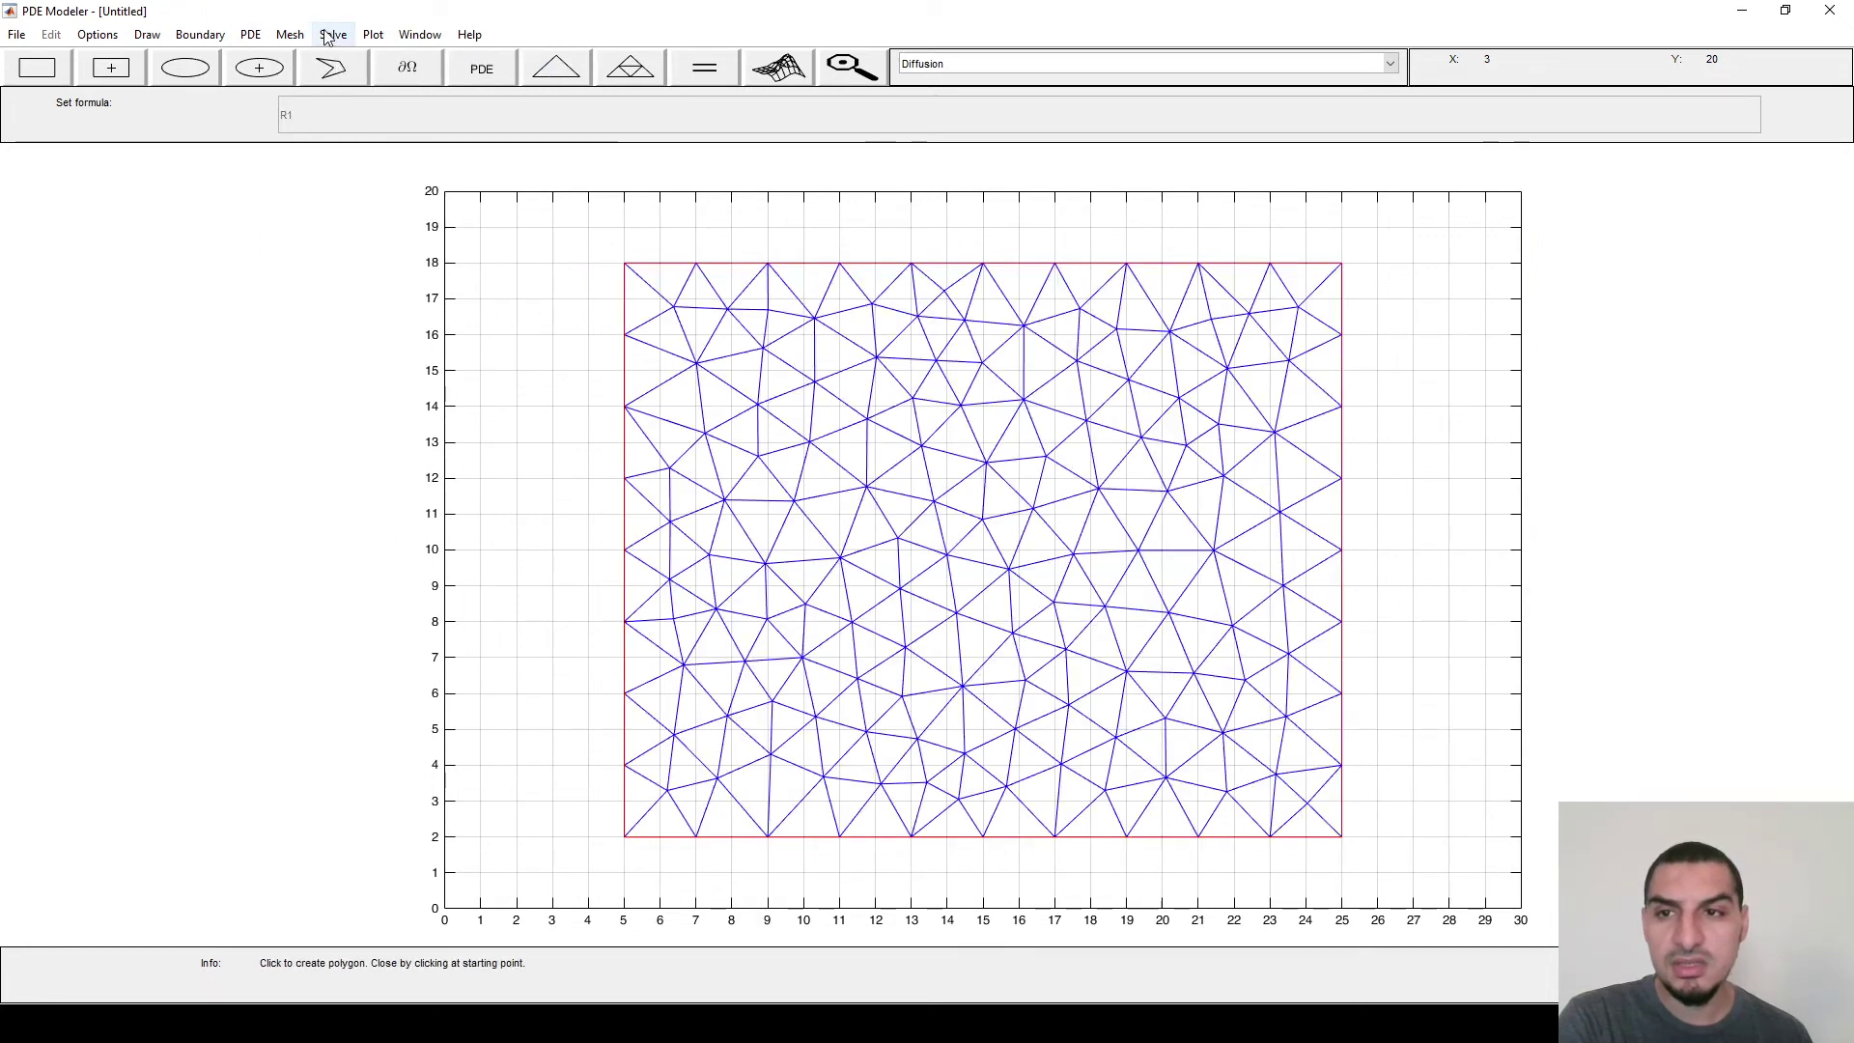
- Show the triangle labels and the node labels on the mesh
click(330, 36)
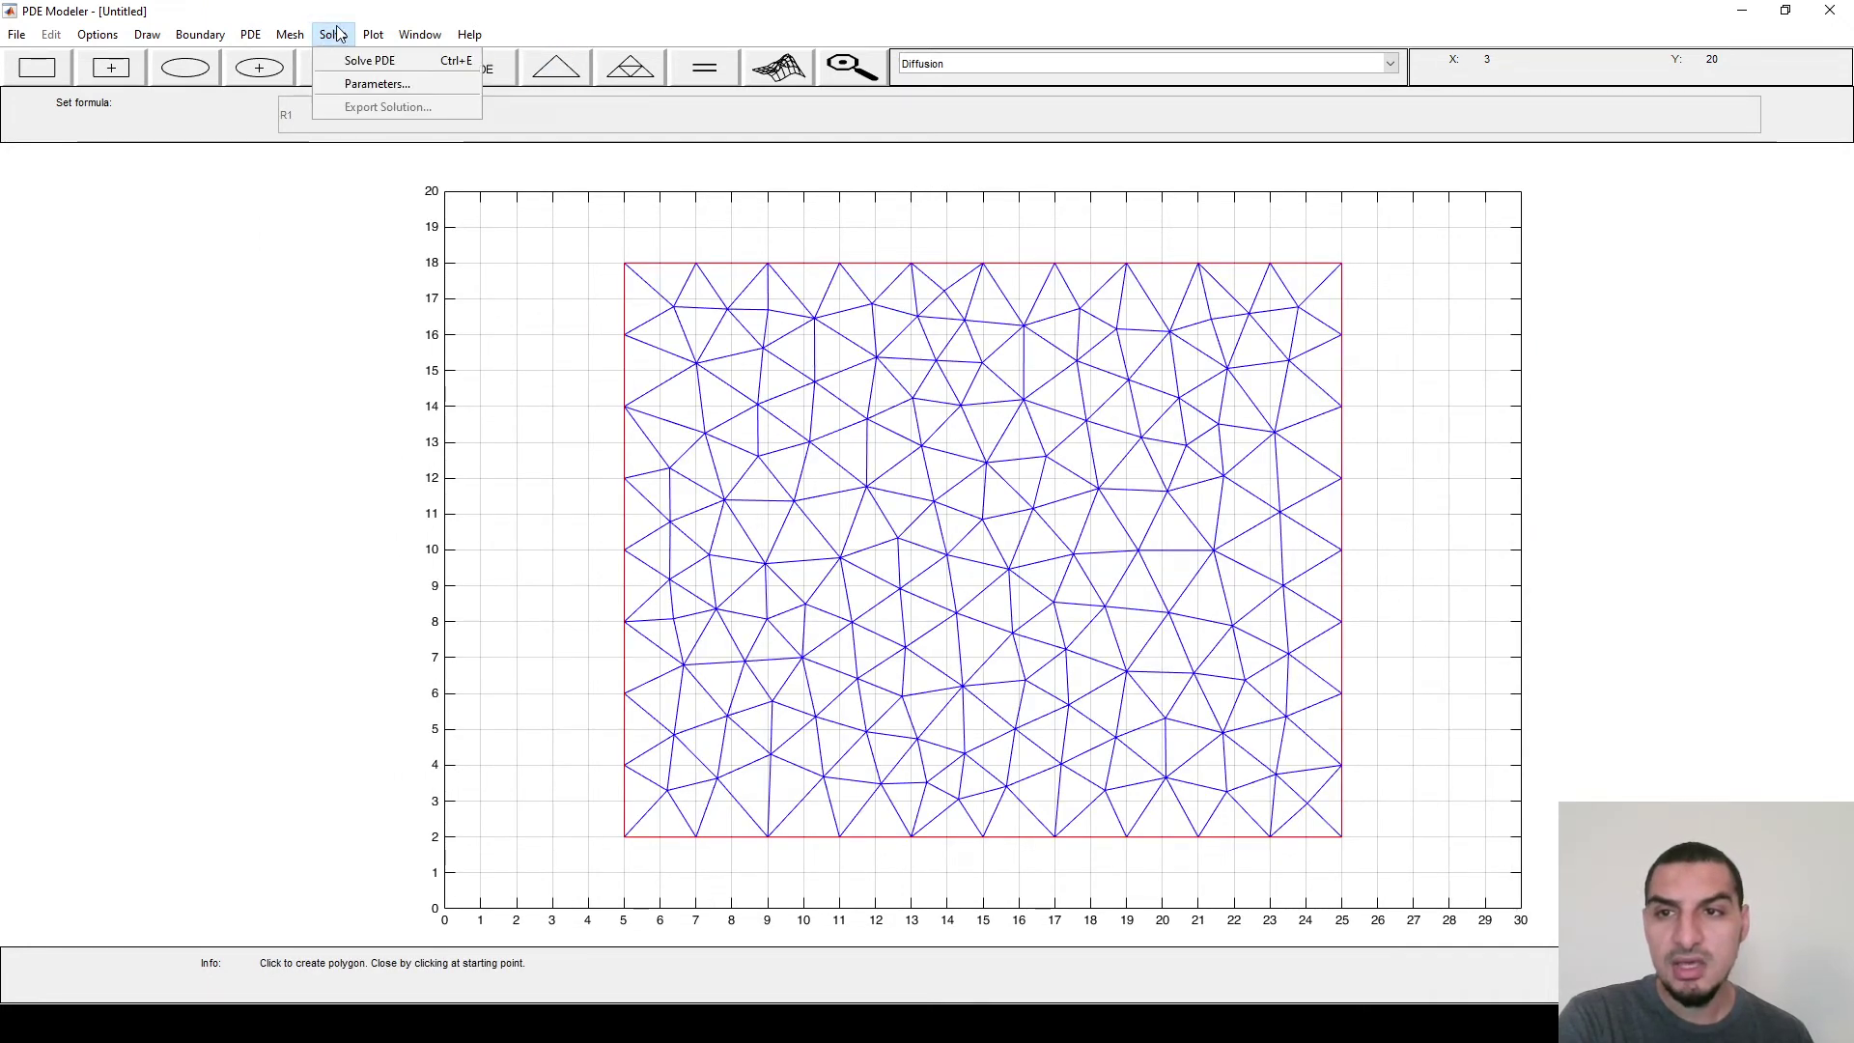
mouse_move(295, 35)
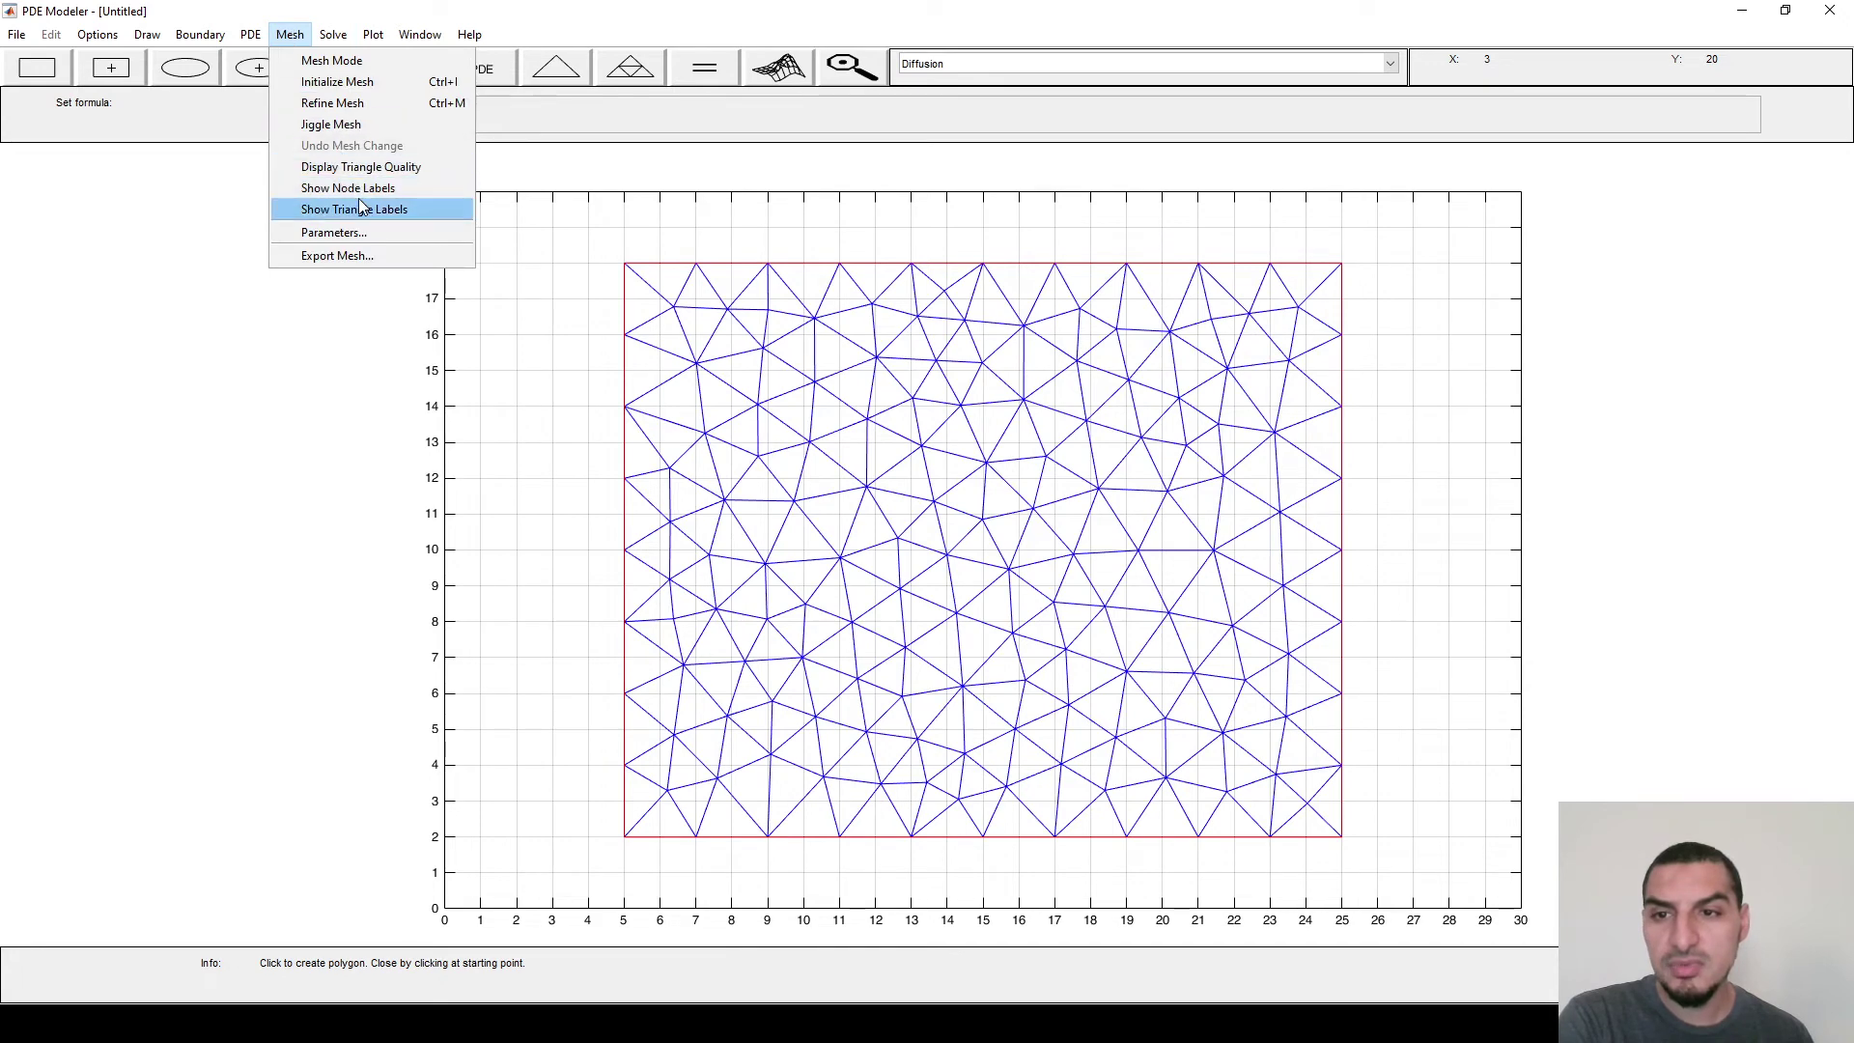
click(356, 209)
click(294, 38)
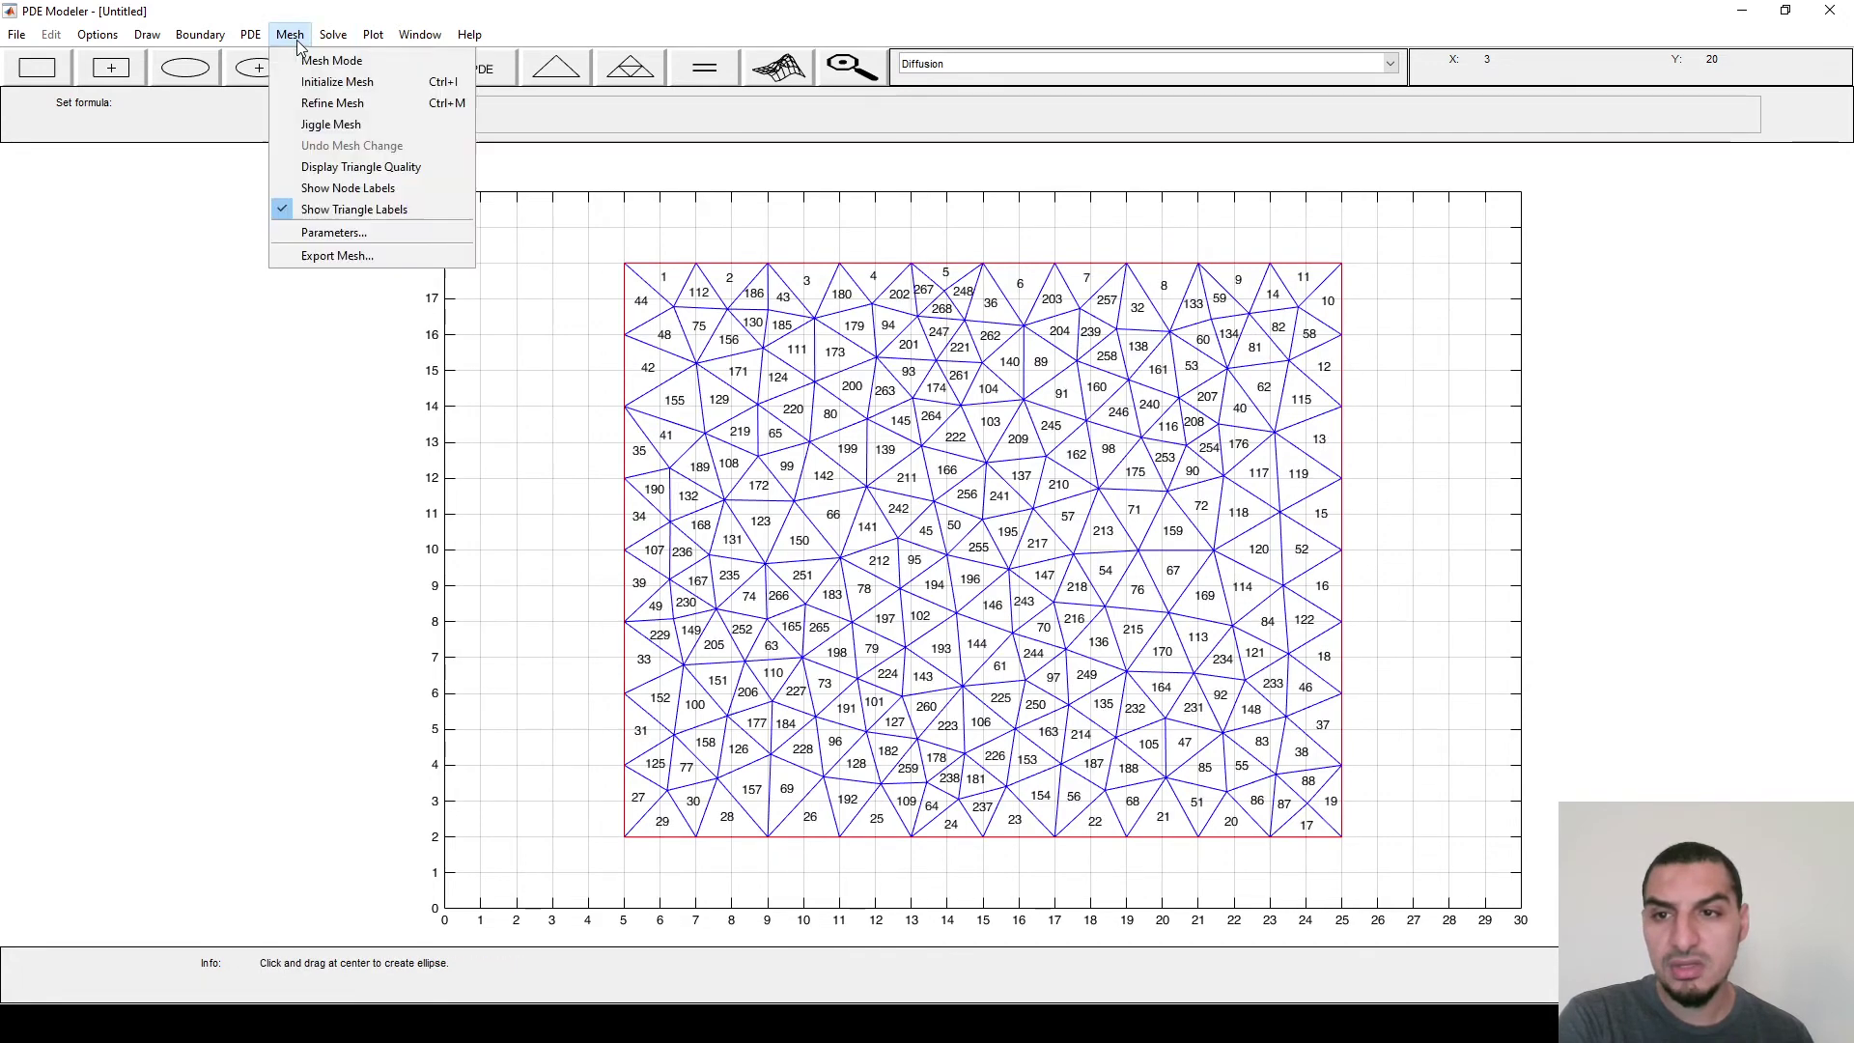
click(353, 190)
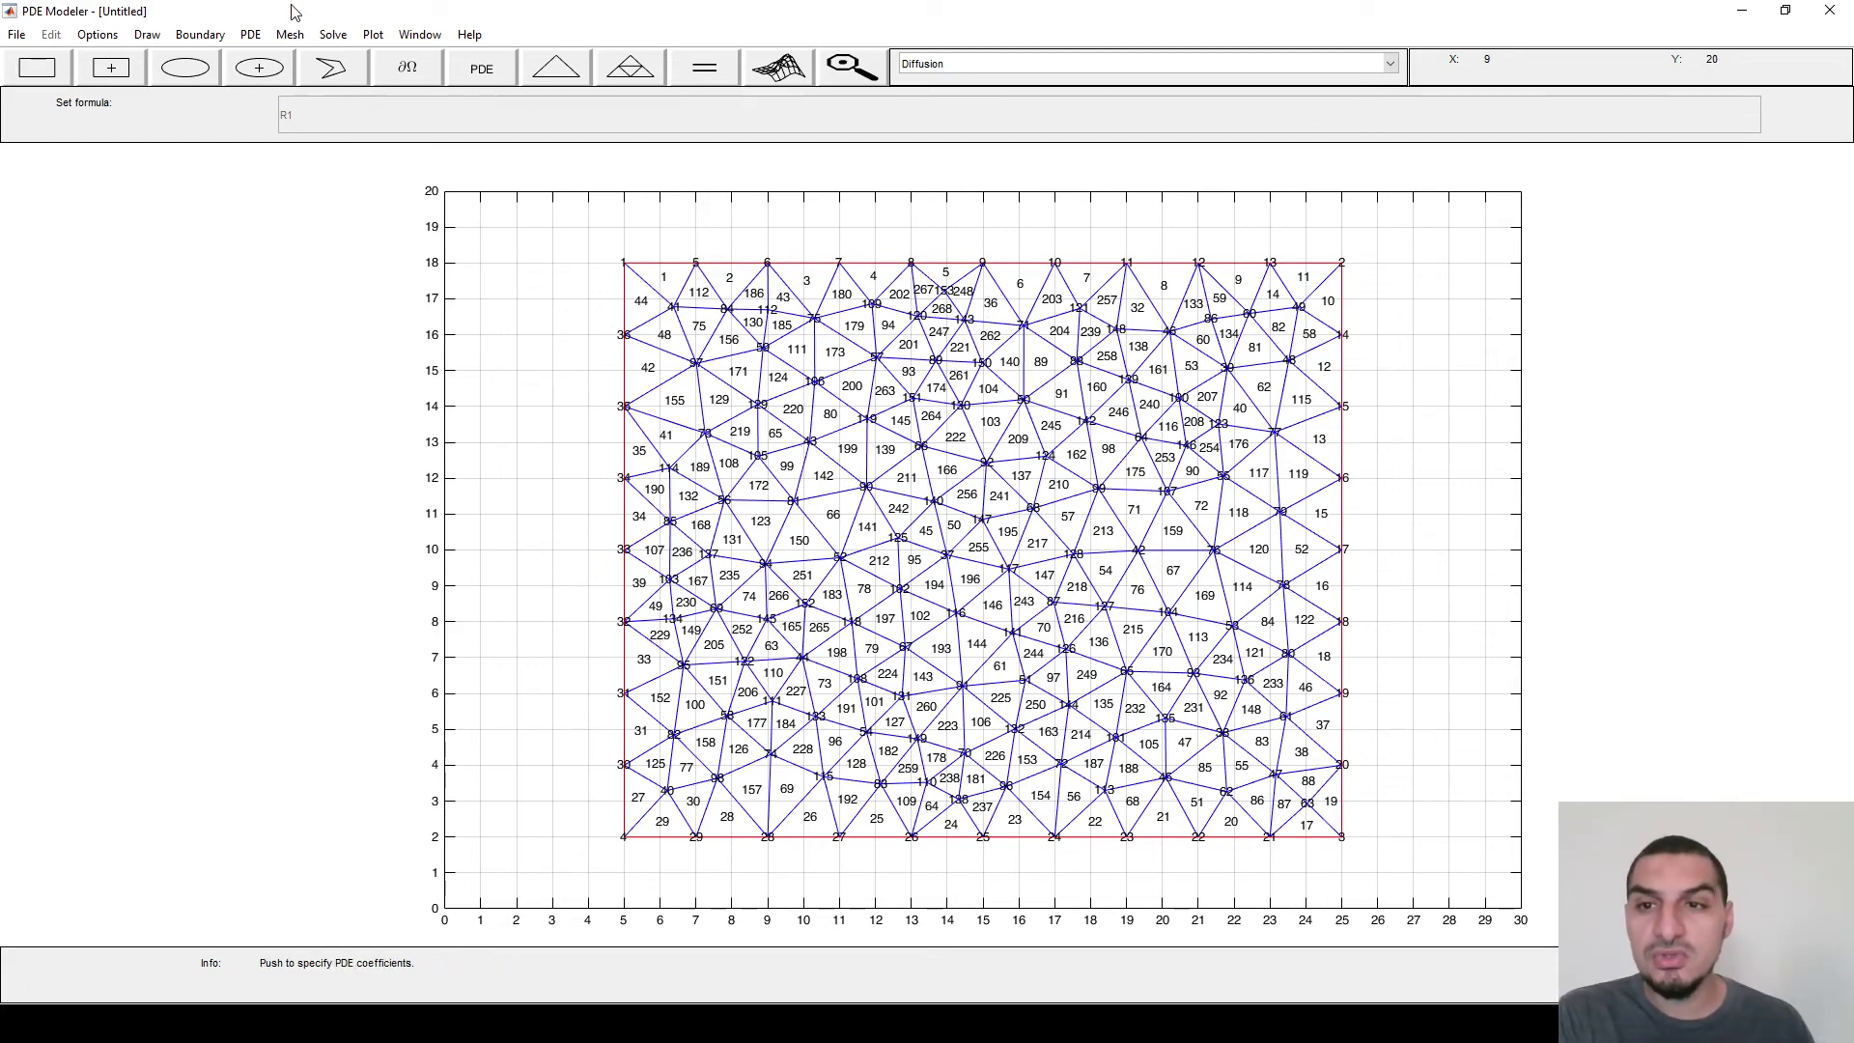
- Hide the node labels and the triangle labels on the mesh
click(291, 34)
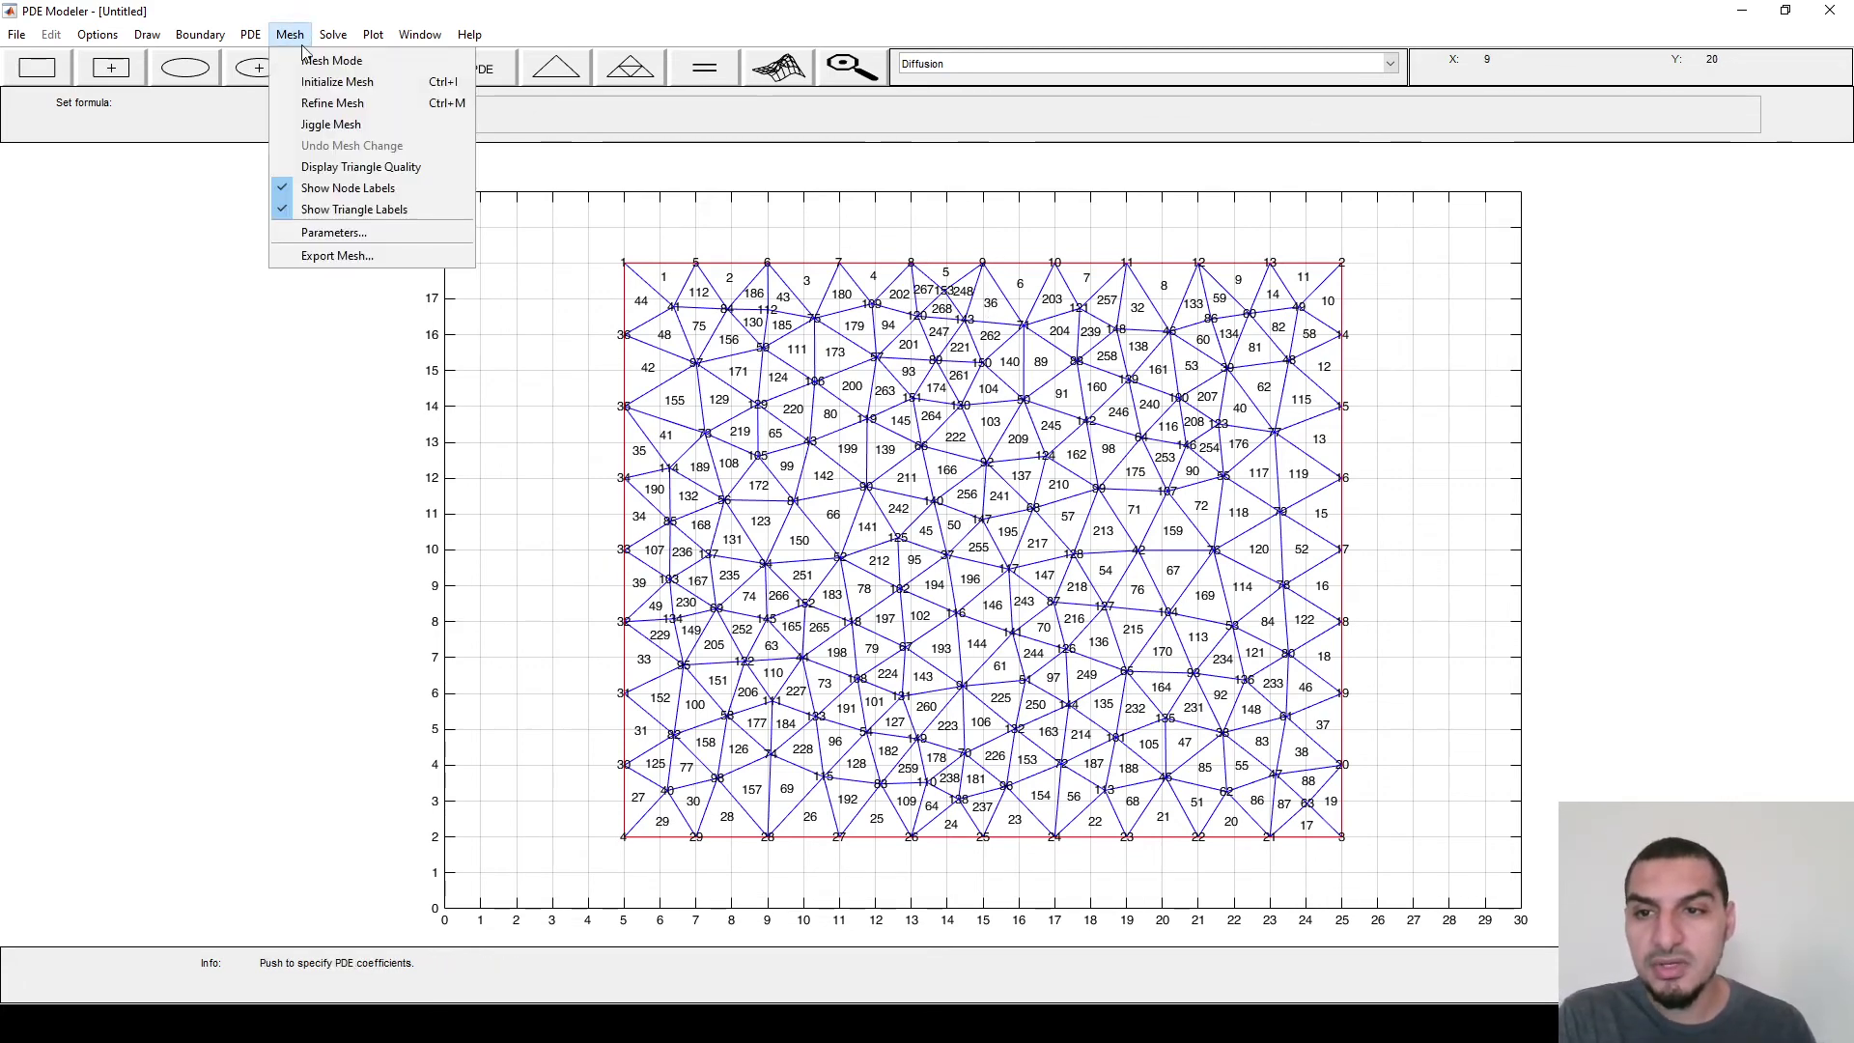
click(343, 187)
click(290, 34)
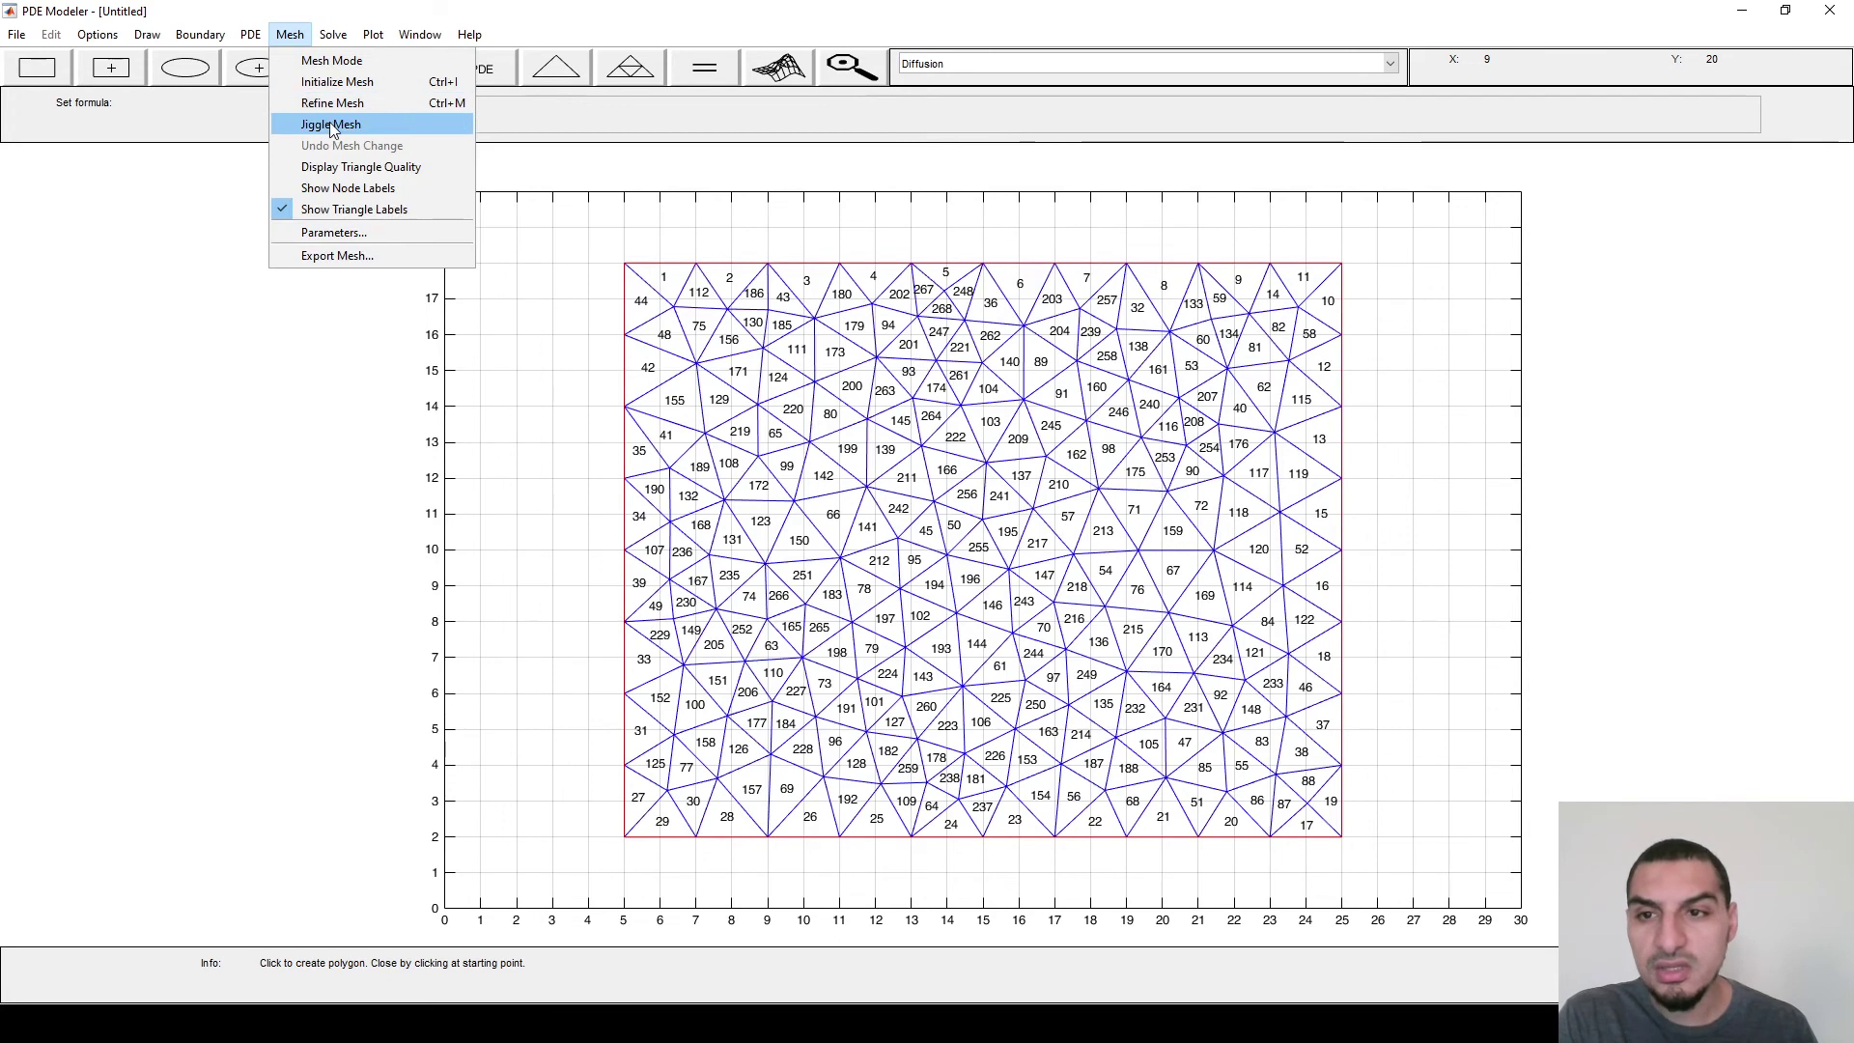
click(324, 208)
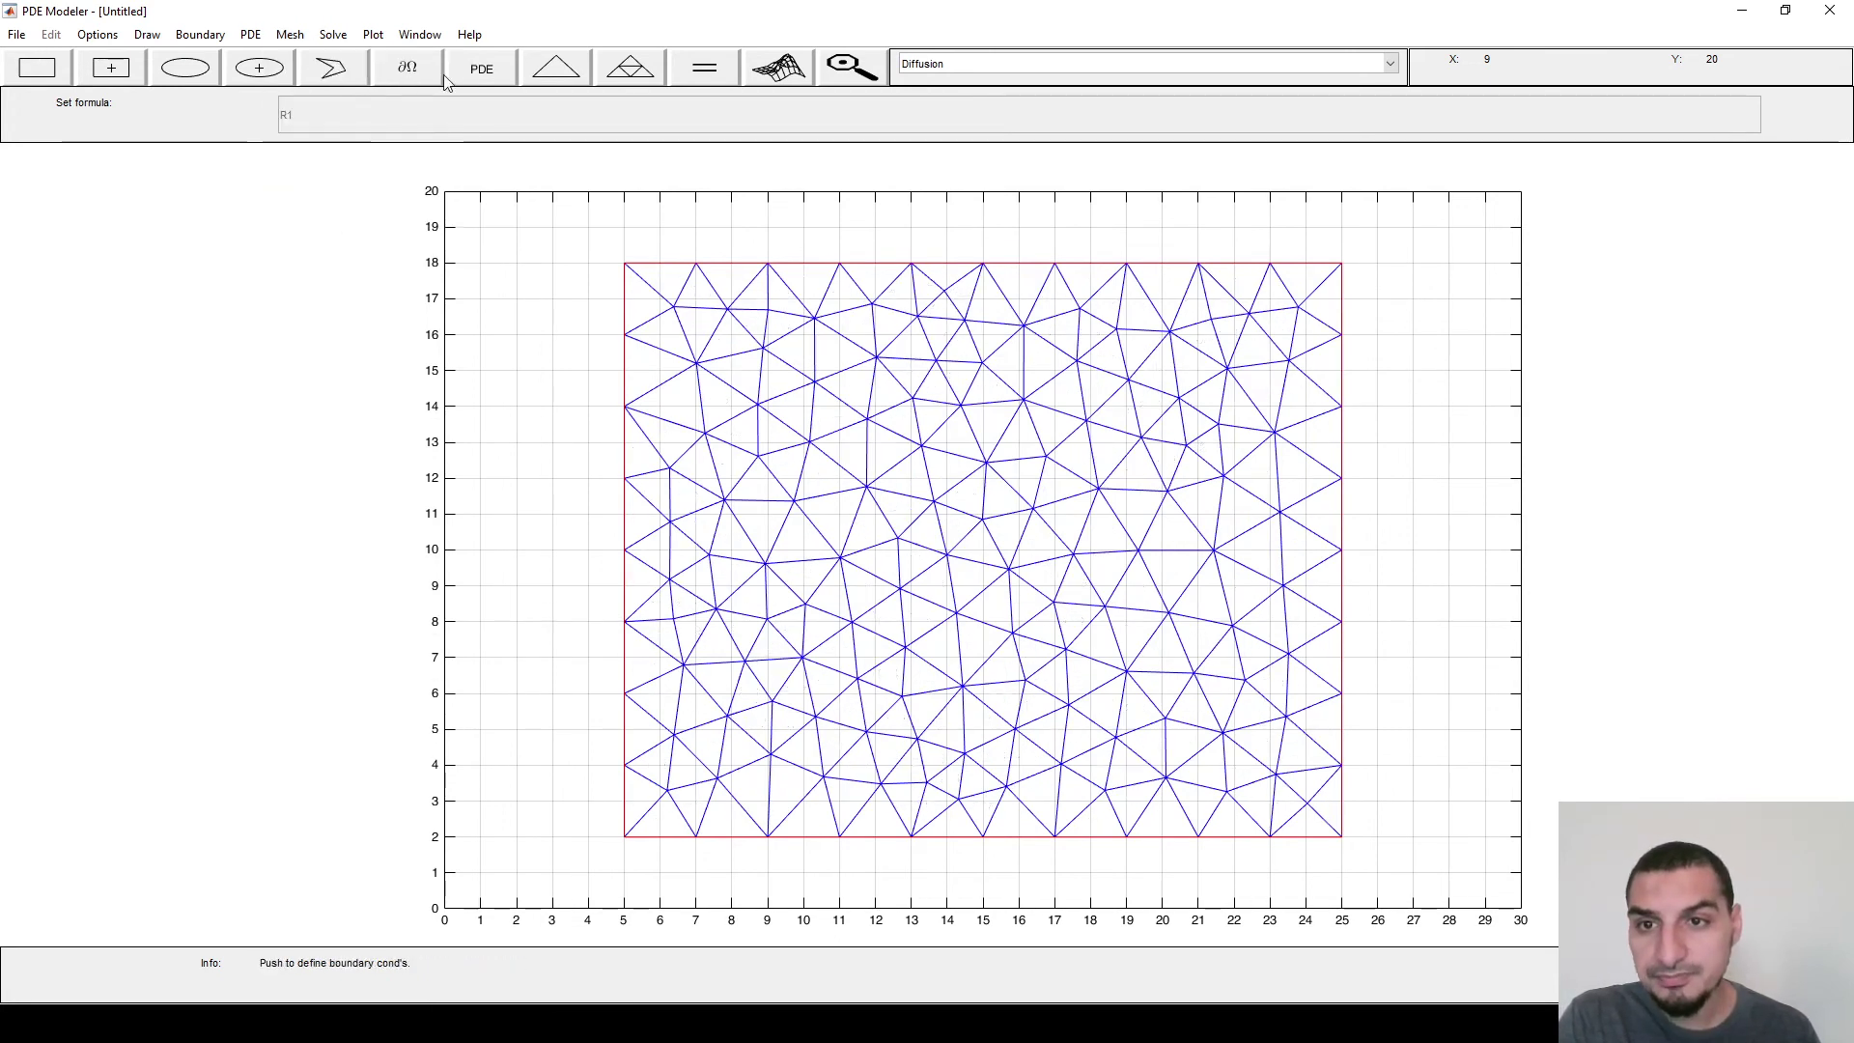
- Refine the unlabeled coarse mesh of rectangle R1 once
click(628, 70)
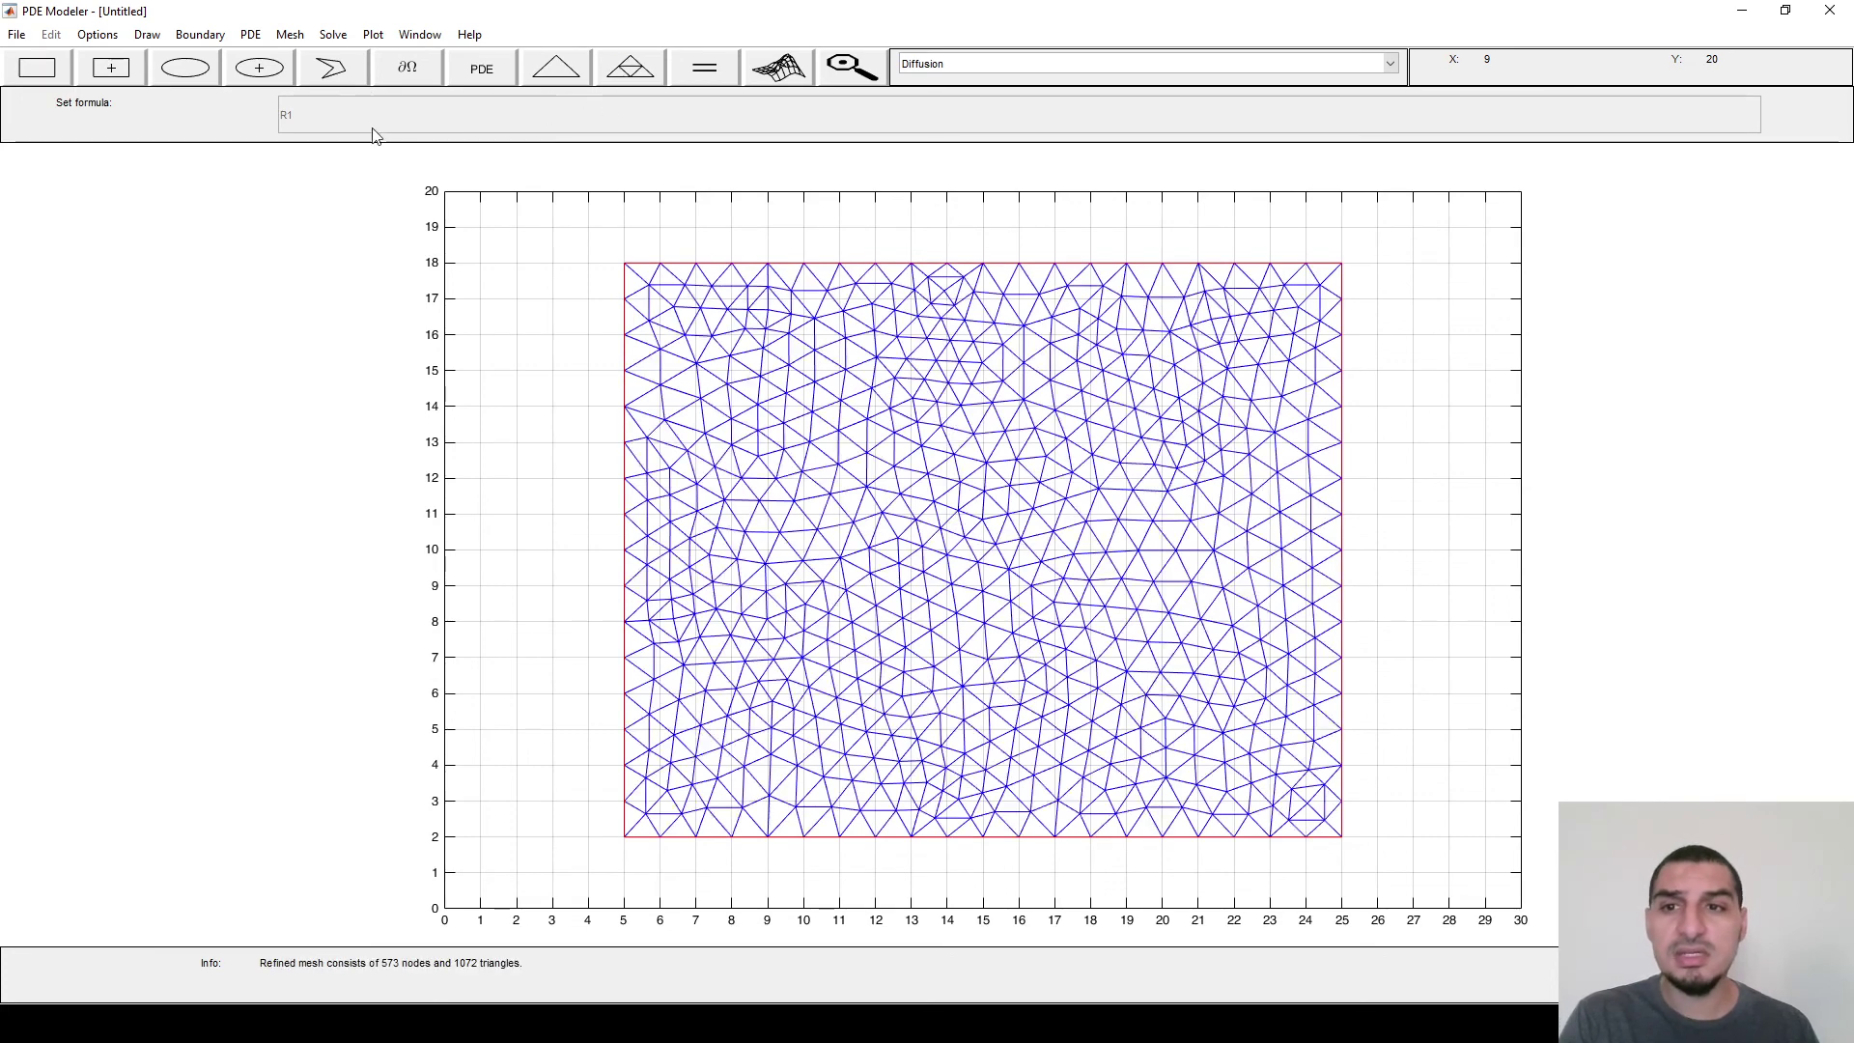
- Examine the mesher version, jiggle mode and refinement method choices in the mesh parameters, and cancel without changing them
click(291, 33)
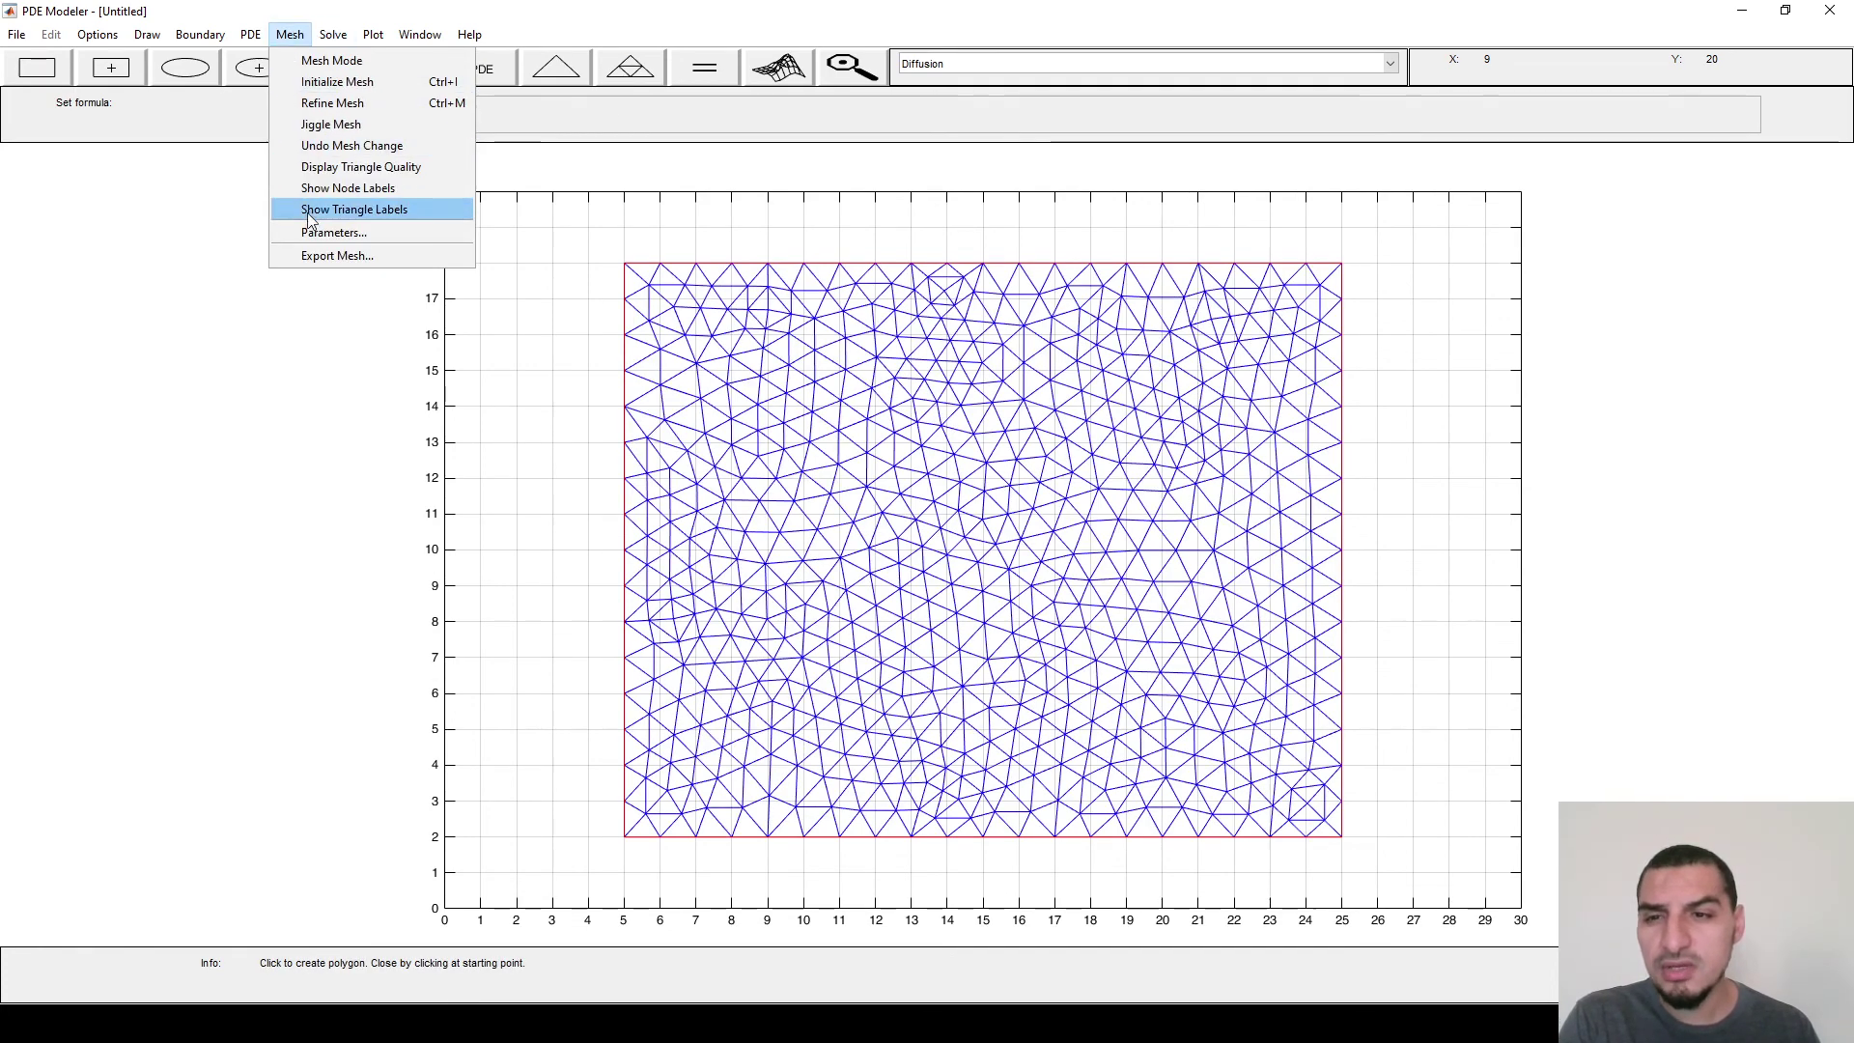
click(398, 233)
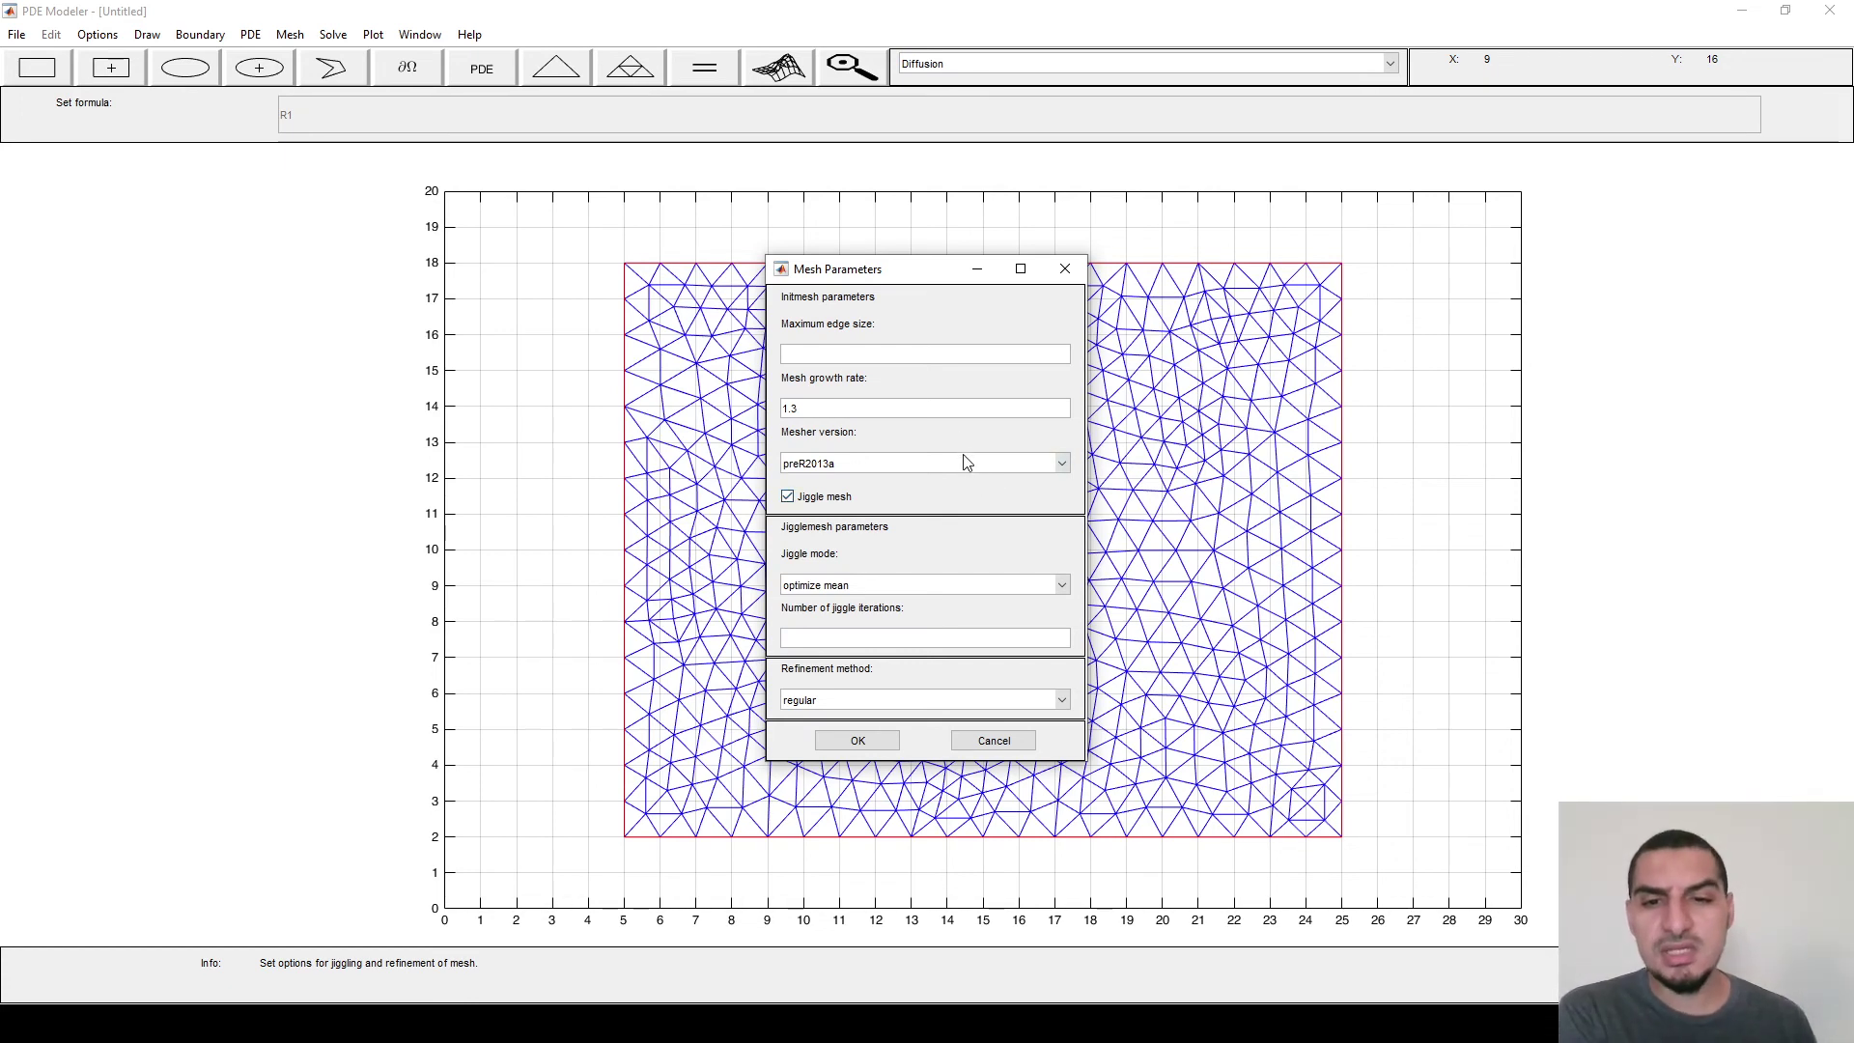
click(965, 461)
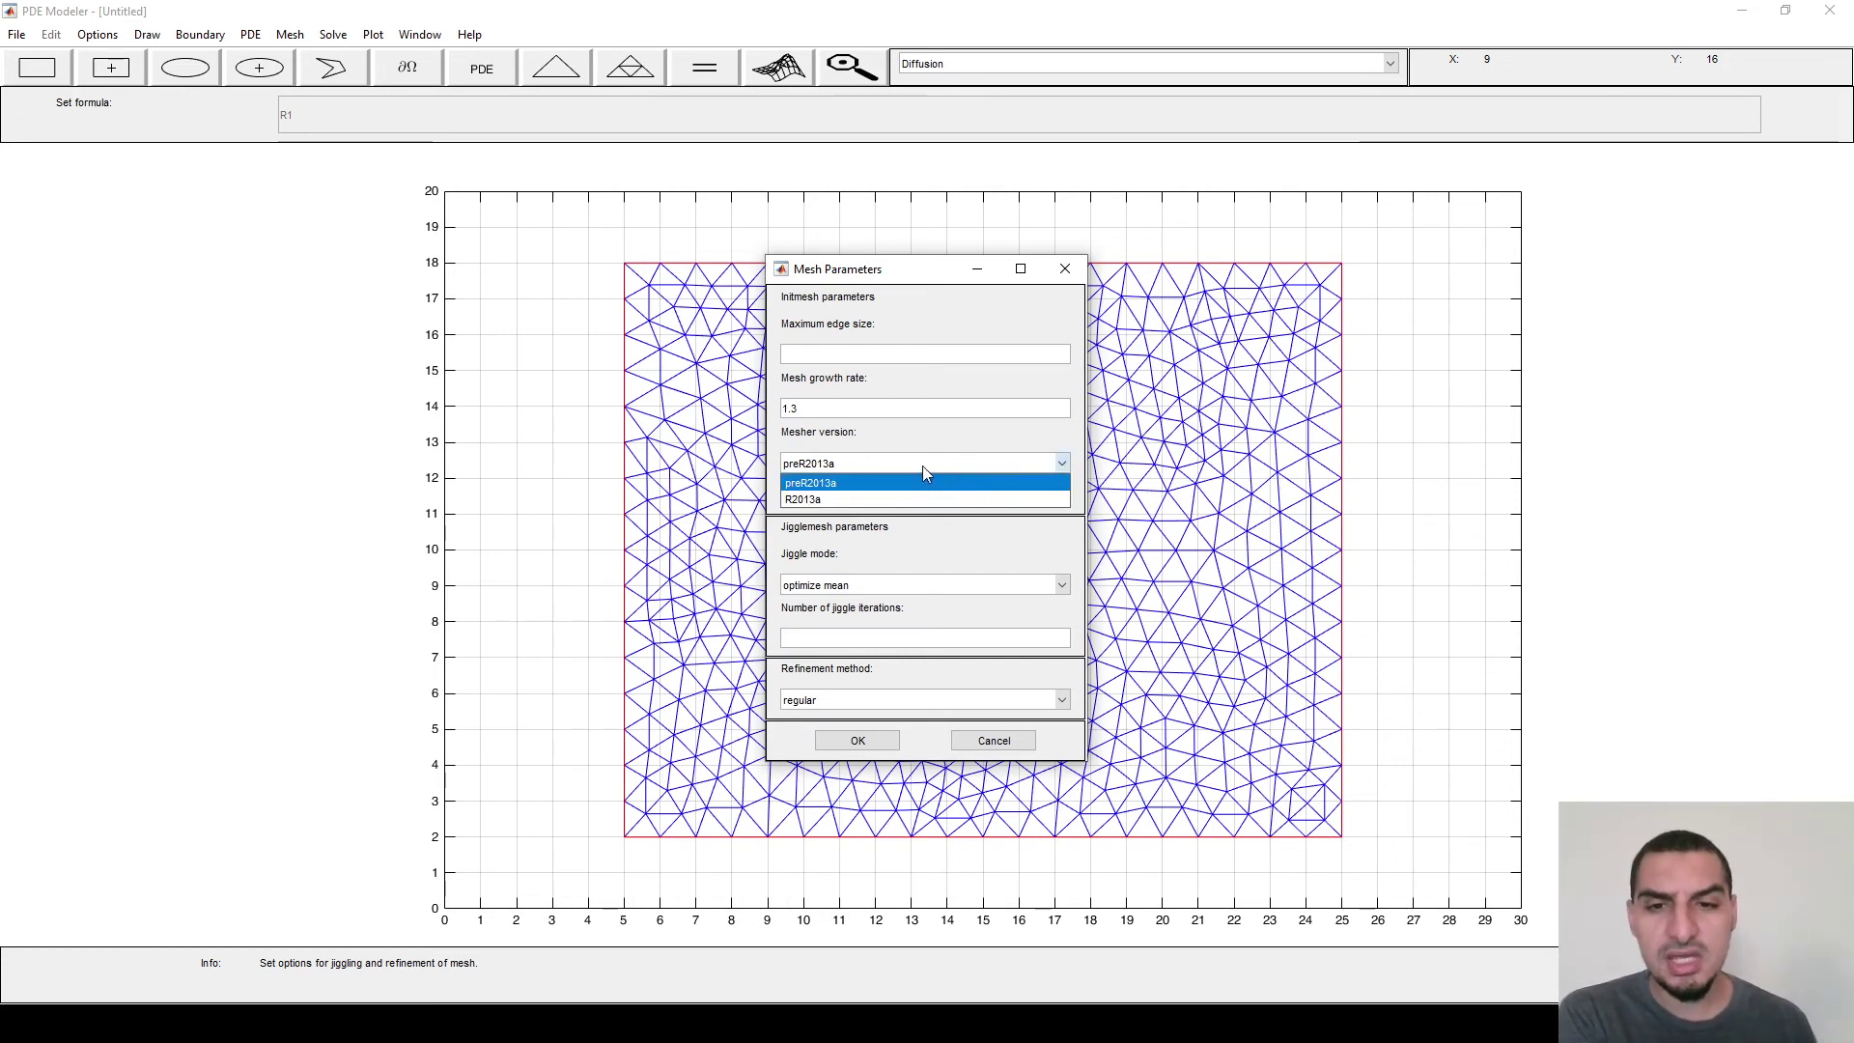
click(911, 435)
click(888, 466)
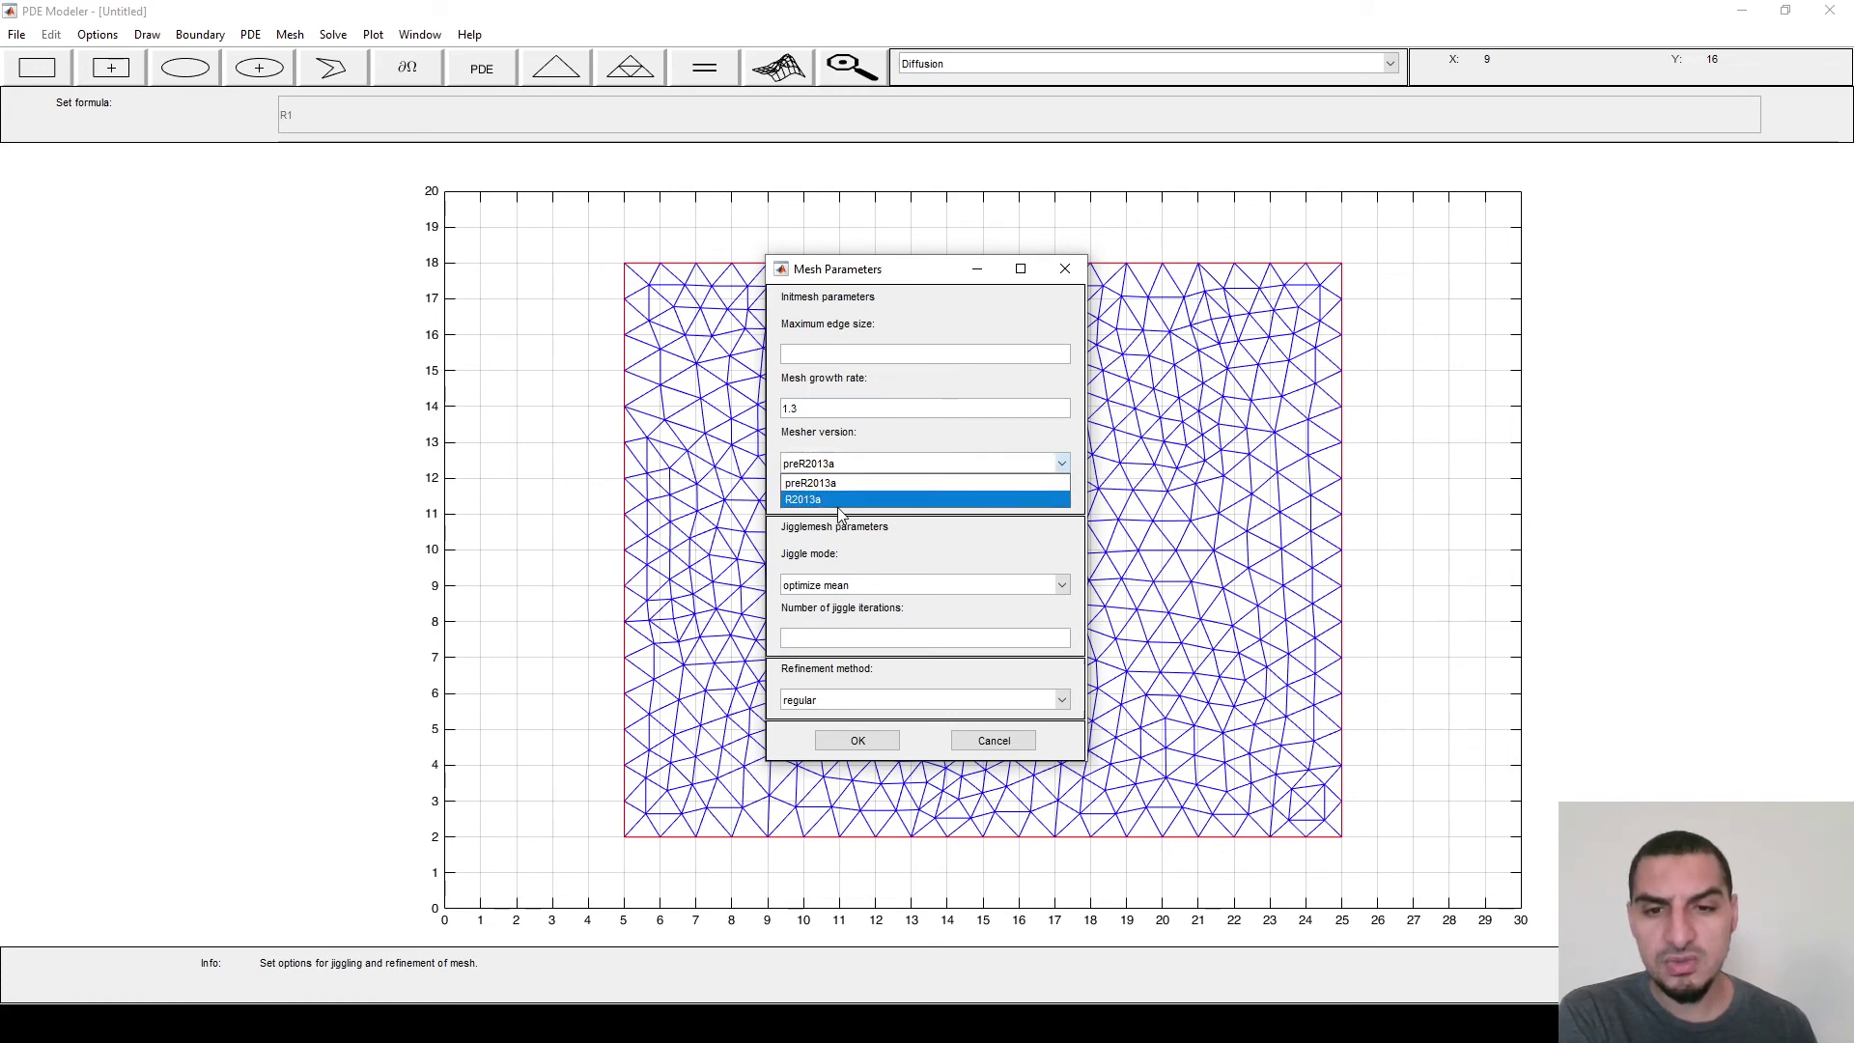
click(854, 459)
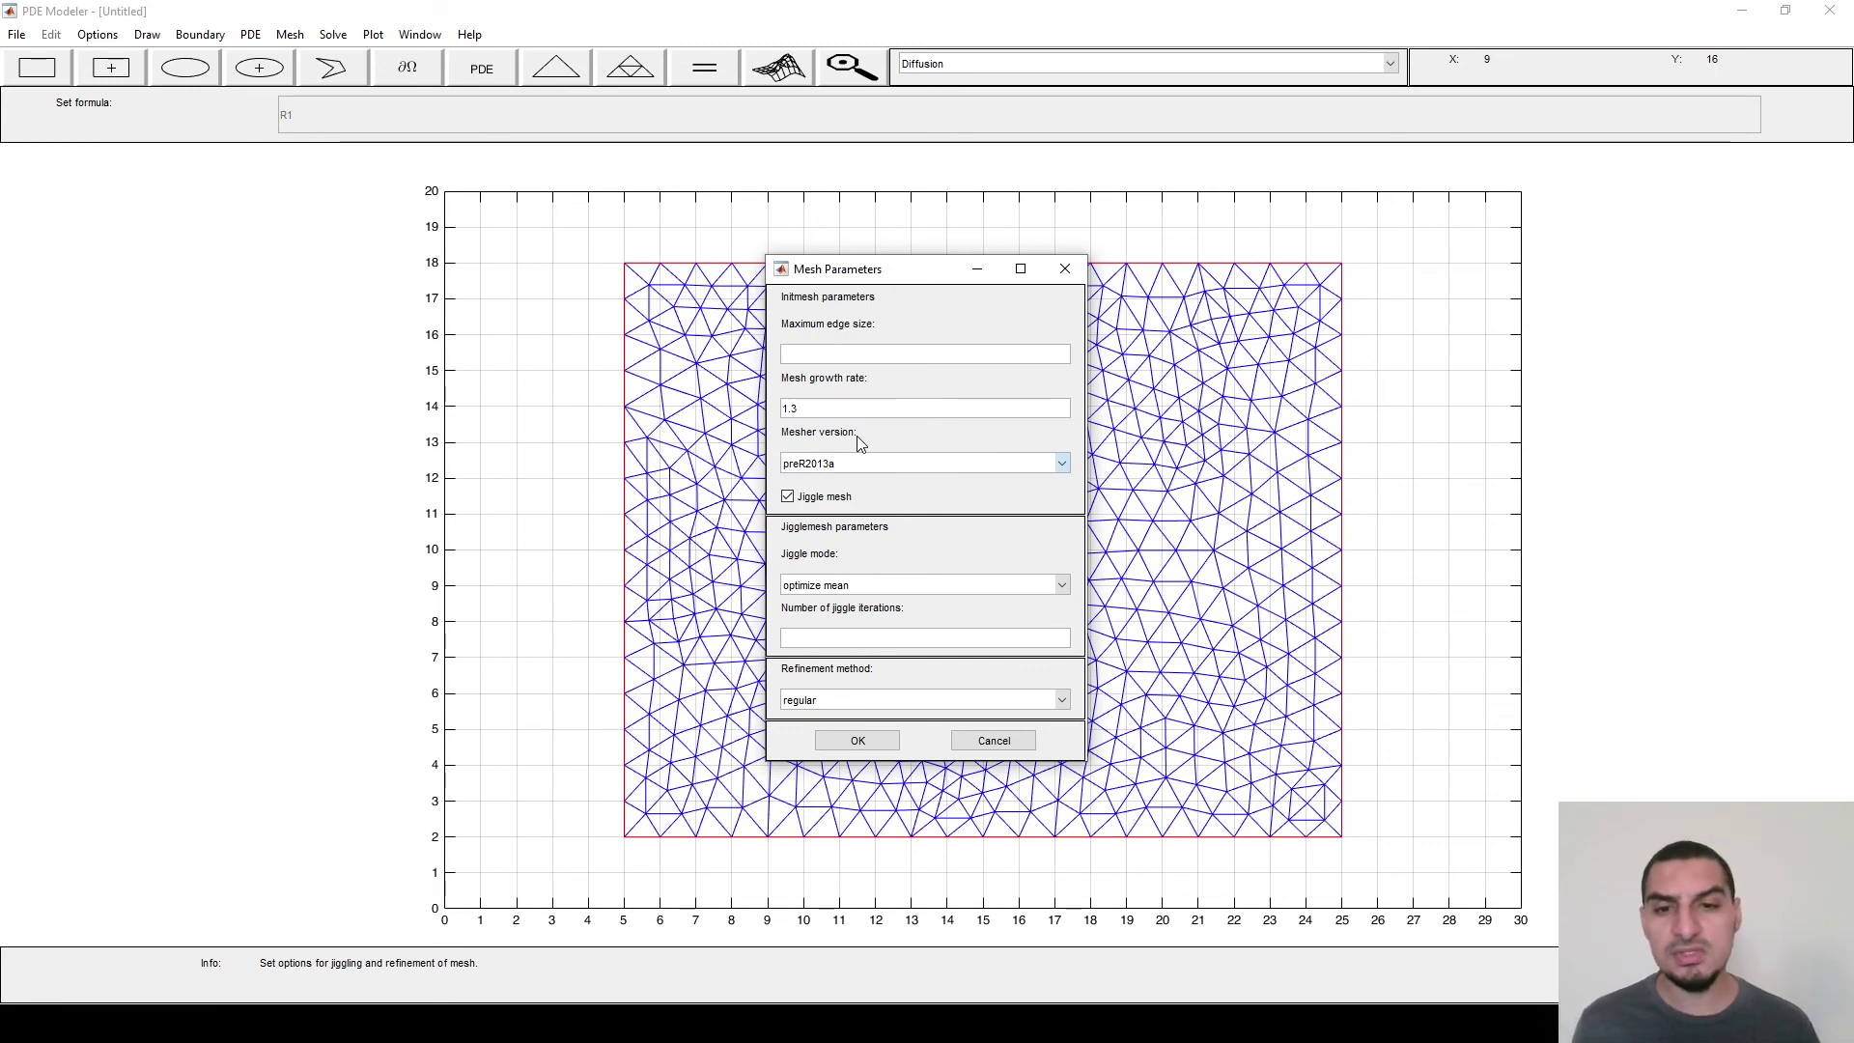
click(889, 585)
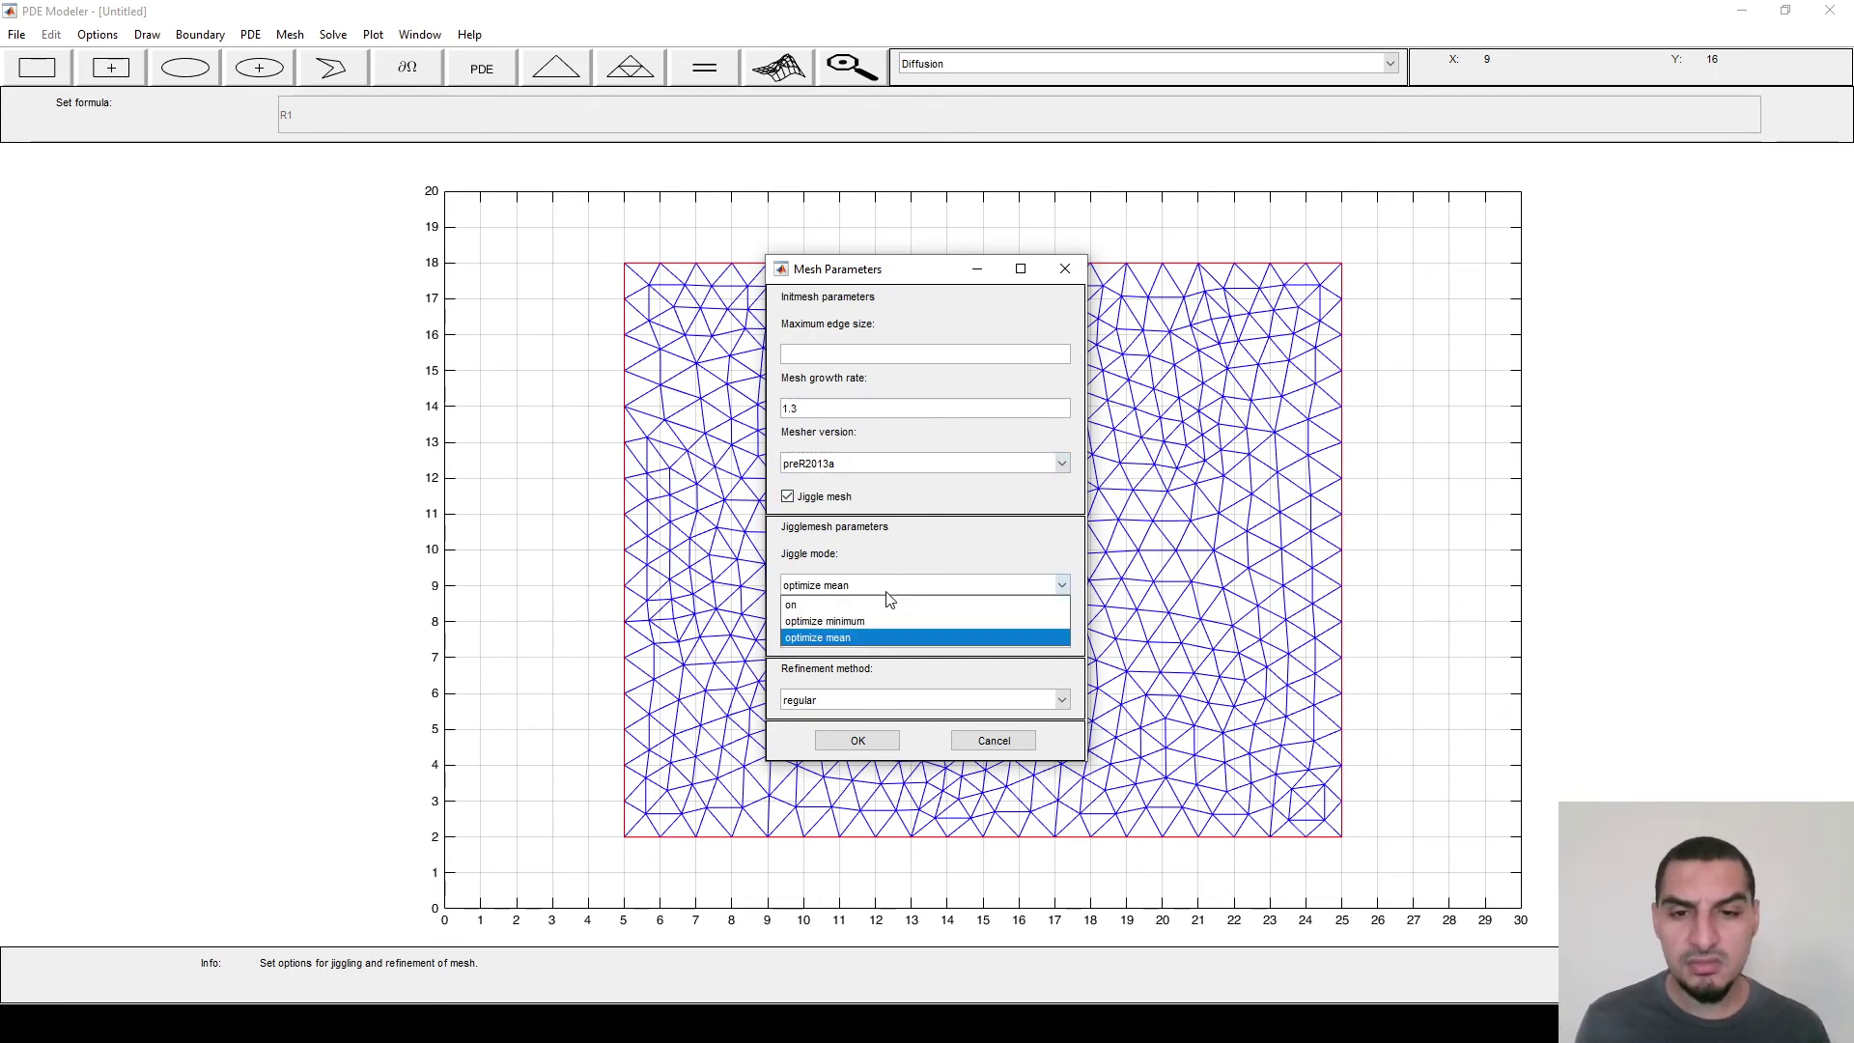
click(886, 592)
click(883, 699)
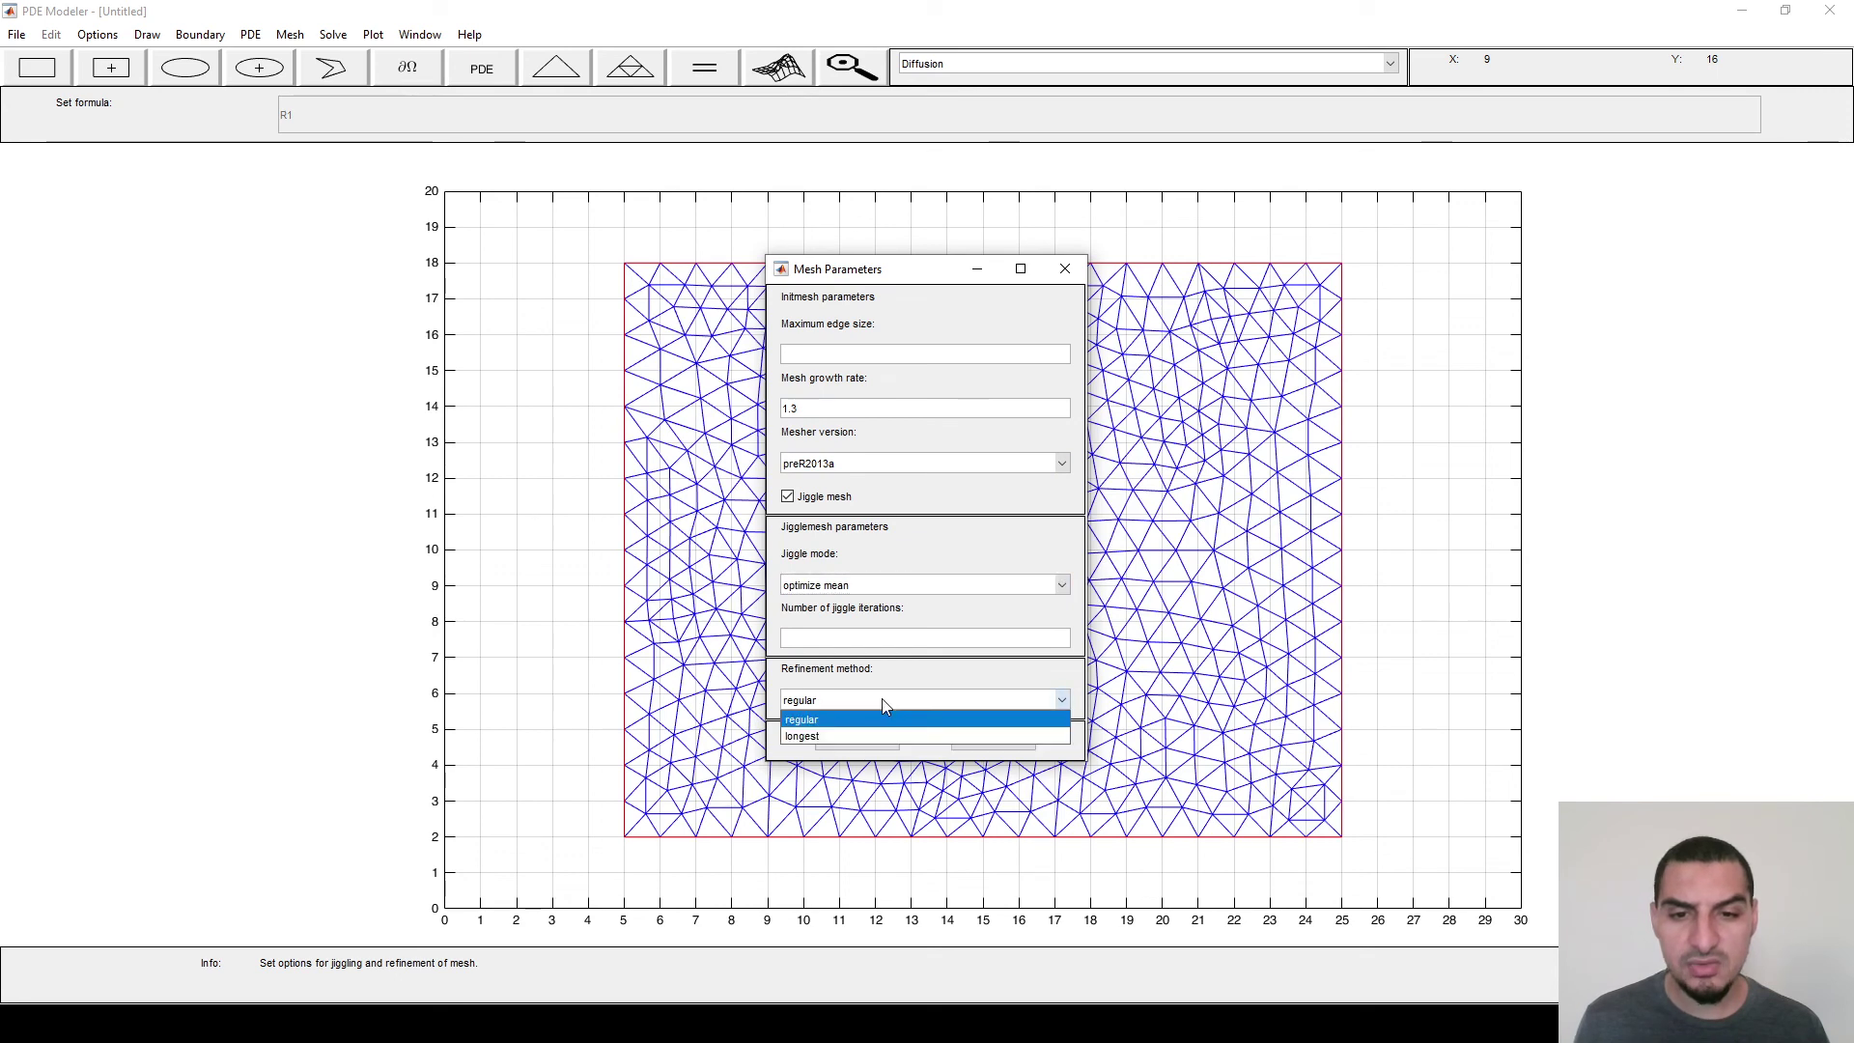
click(883, 699)
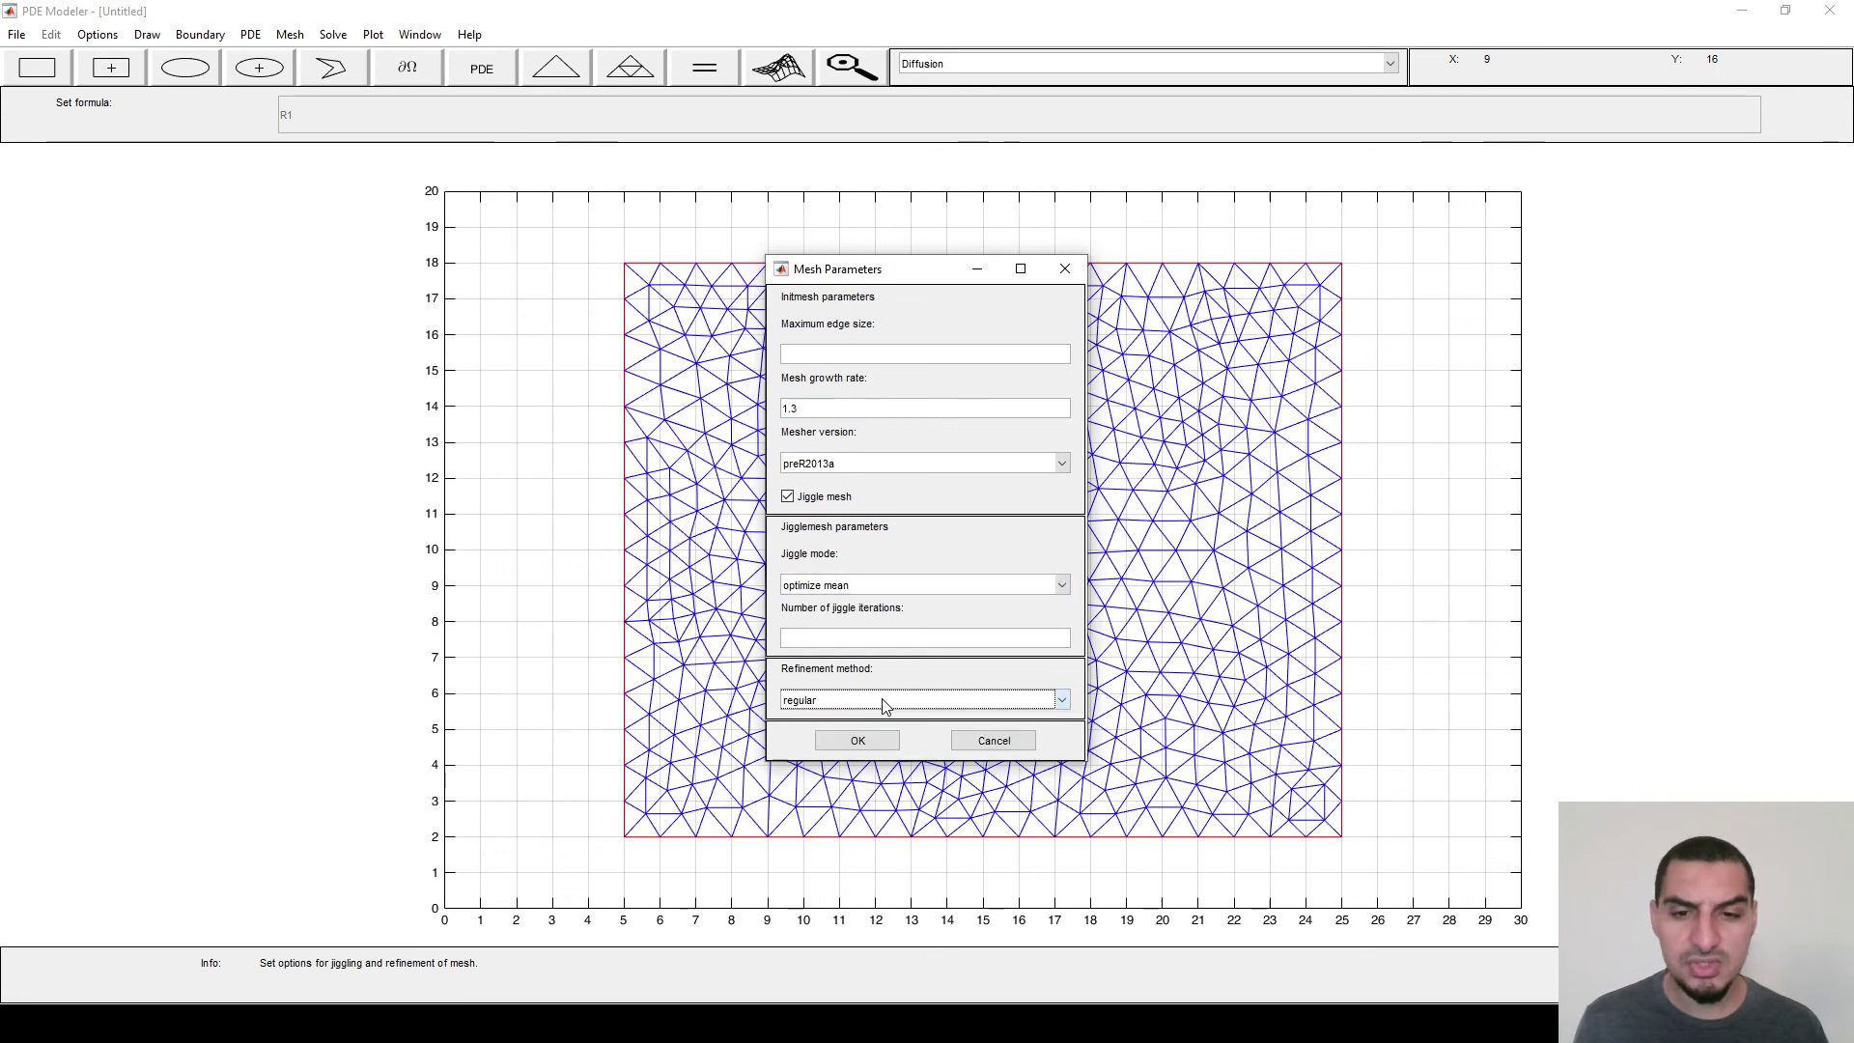
click(1032, 738)
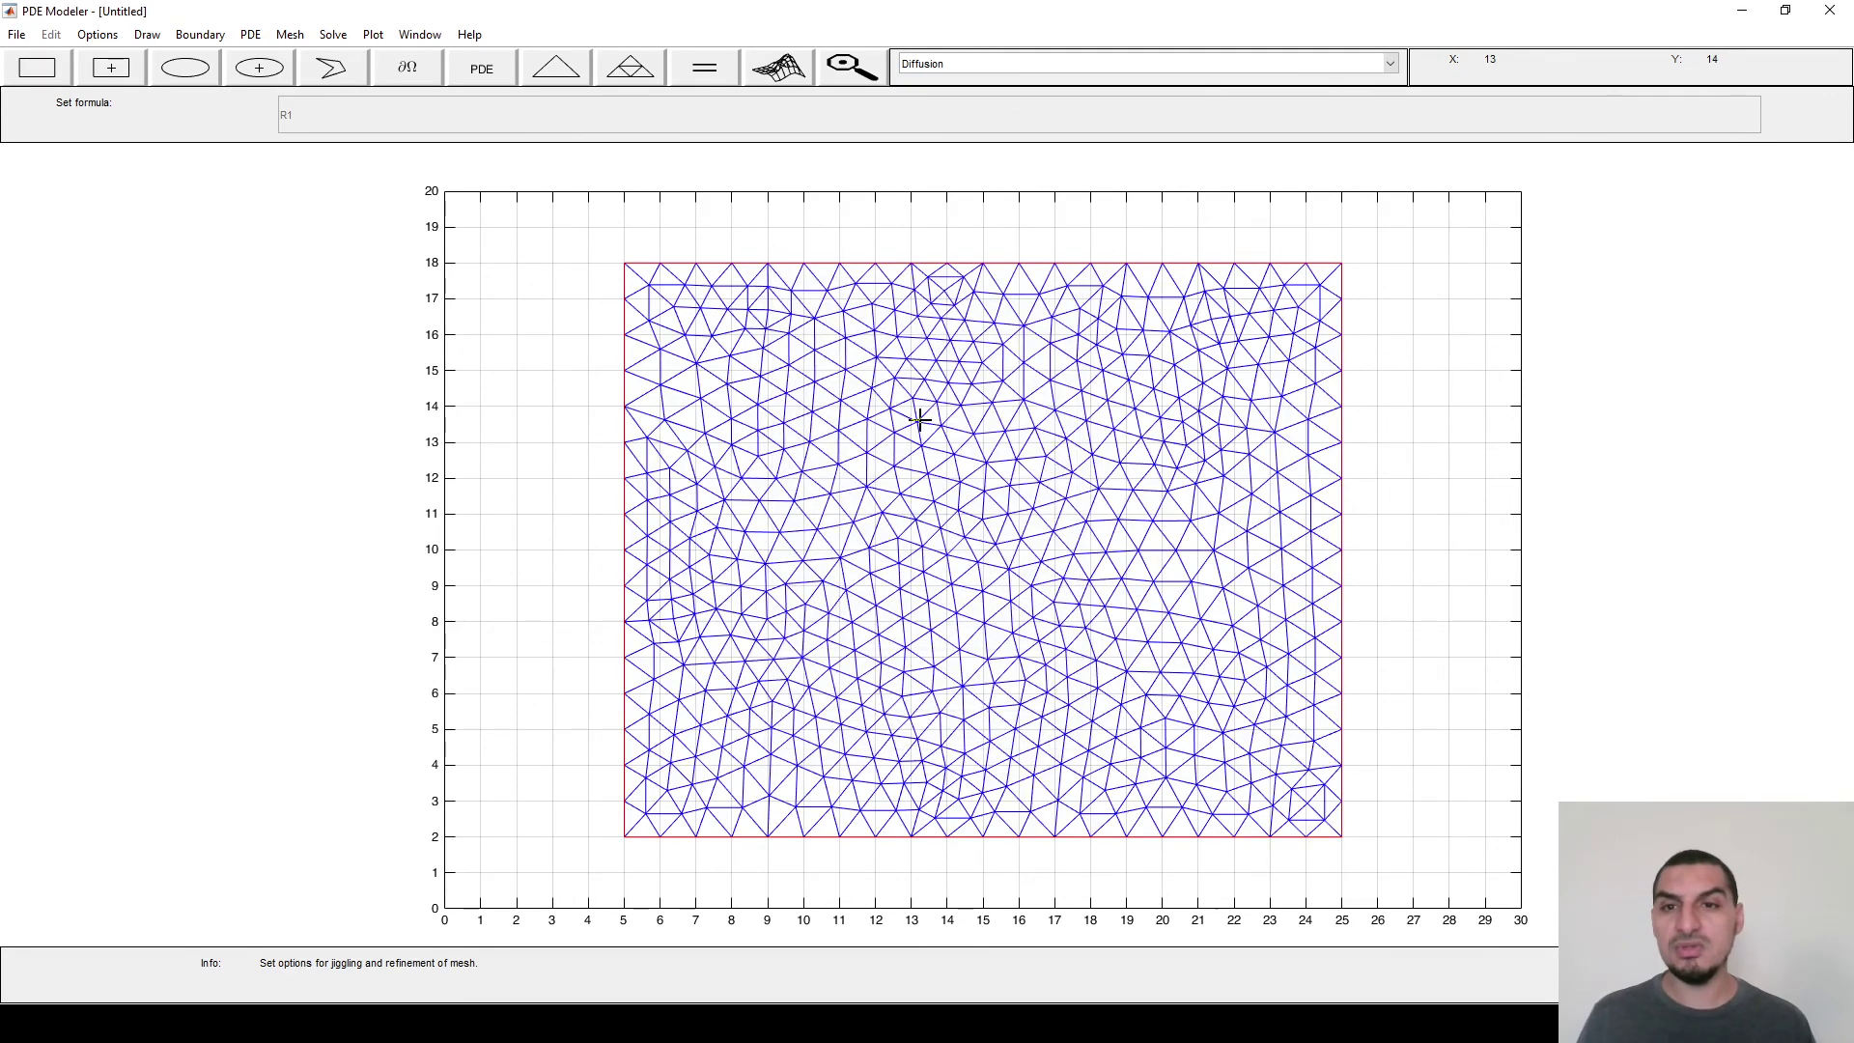